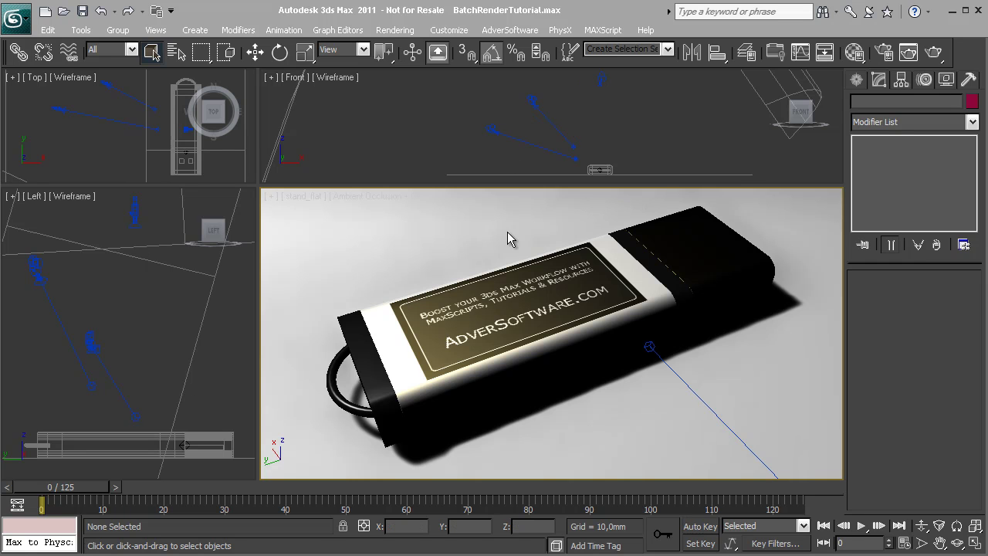
Open the scene state manager and look through the saved states, including stdFlat, stdUp, hidden_line, lime and currant.
{"action": "right_click", "coordinate": [562, 303]}
{"action": "left_click", "coordinate": [610, 286]}
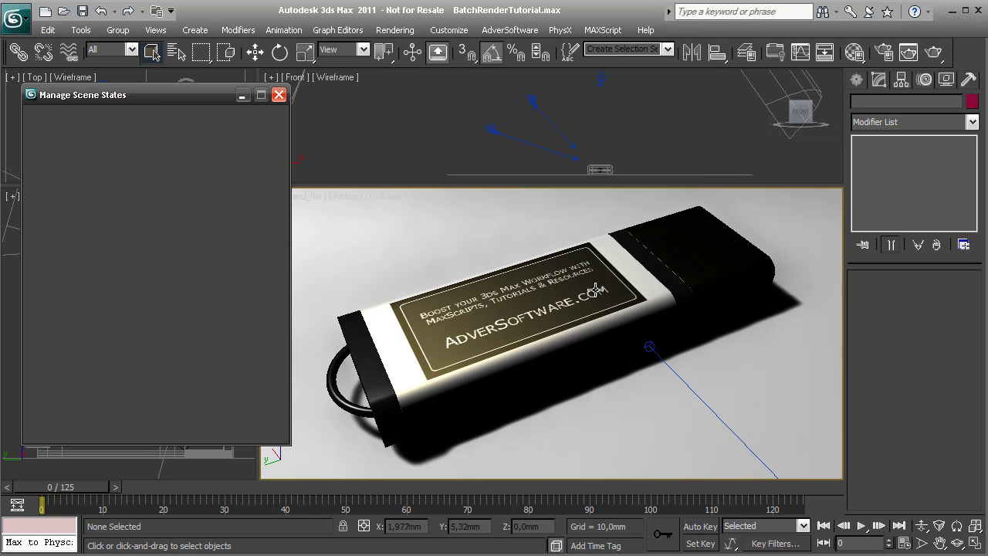
{"action": "left_click_drag", "start_coordinate": [45, 121], "coordinate": [62, 203]}
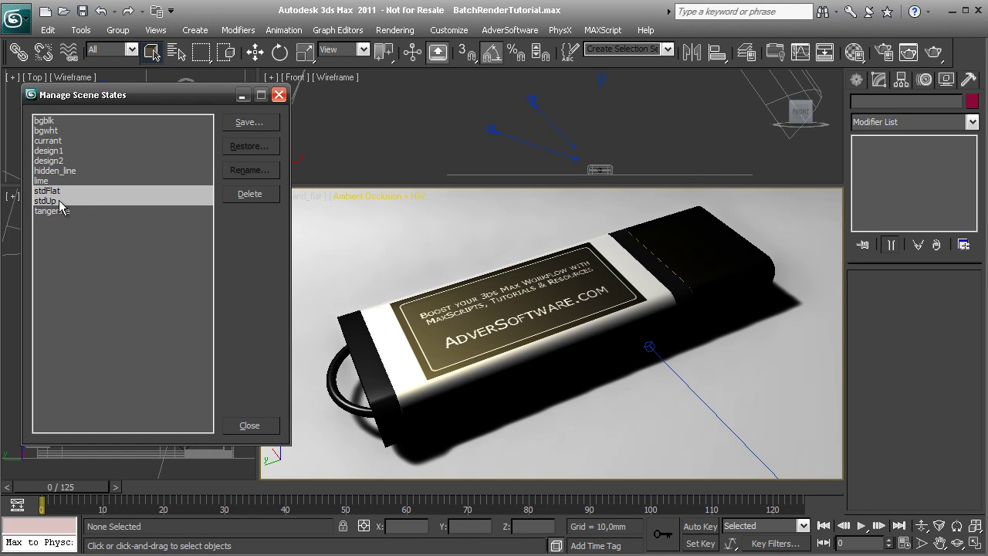
{"action": "left_click", "coordinate": [58, 214]}
{"action": "left_click", "coordinate": [56, 172]}
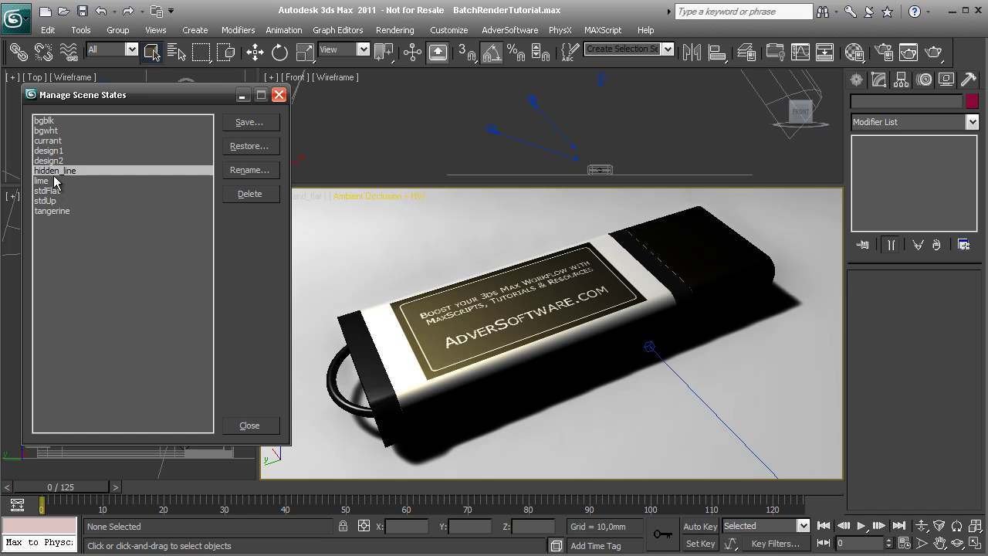
{"action": "left_click", "coordinate": [54, 181]}
{"action": "left_click", "coordinate": [55, 142]}
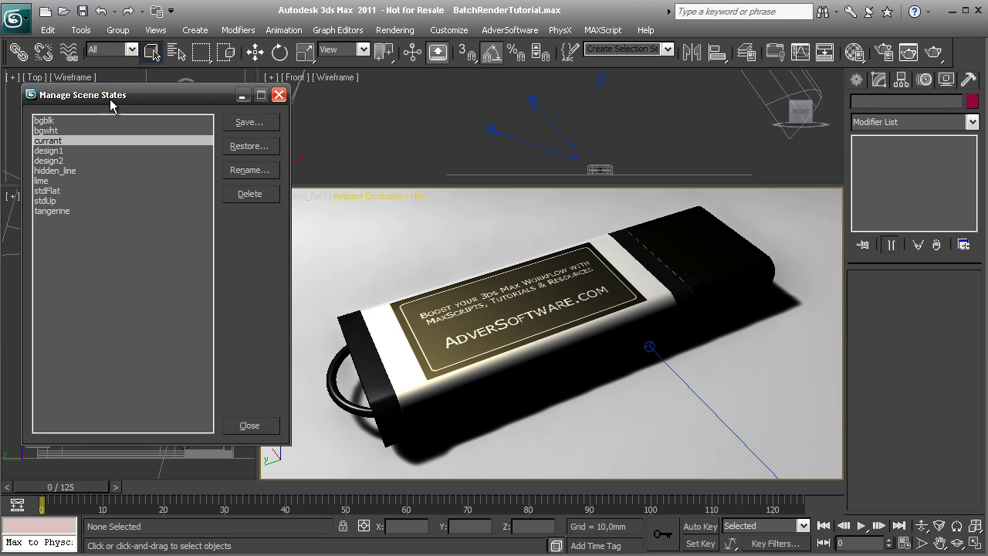
{"action": "left_click_drag", "start_coordinate": [121, 93], "coordinate": [143, 92]}
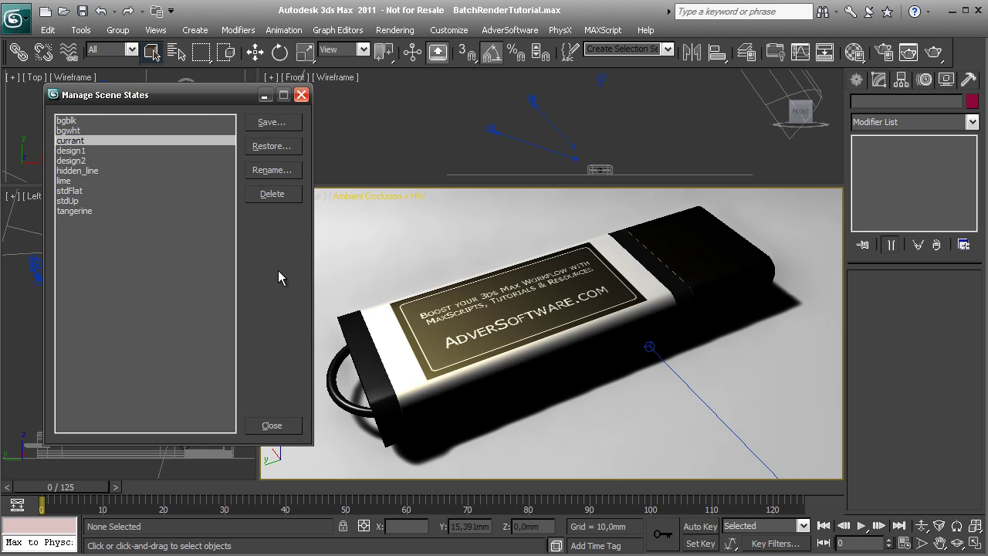
Restore the design2 scene state with its Layer Properties to preview the alternative USB stick design.
{"action": "left_click", "coordinate": [91, 160]}
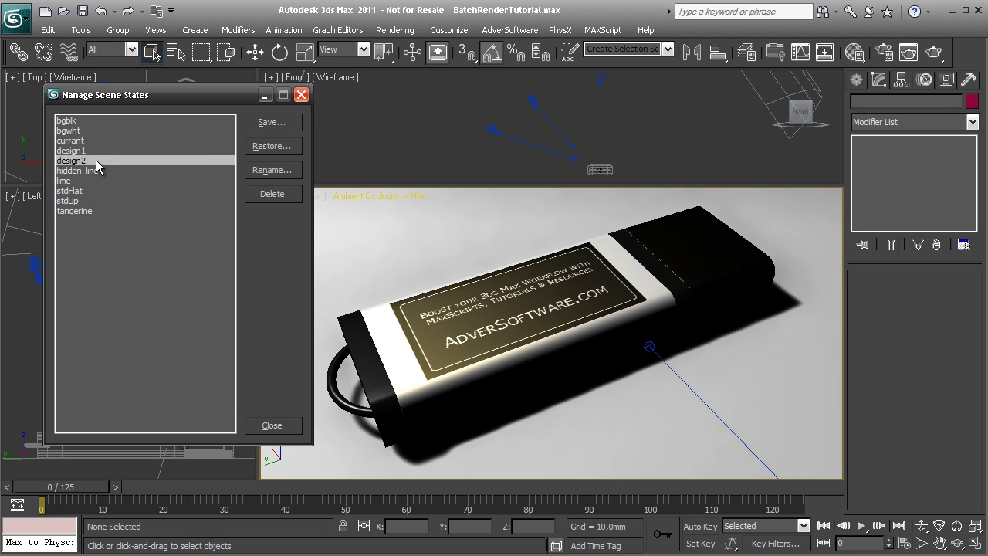
{"action": "left_click", "coordinate": [266, 146]}
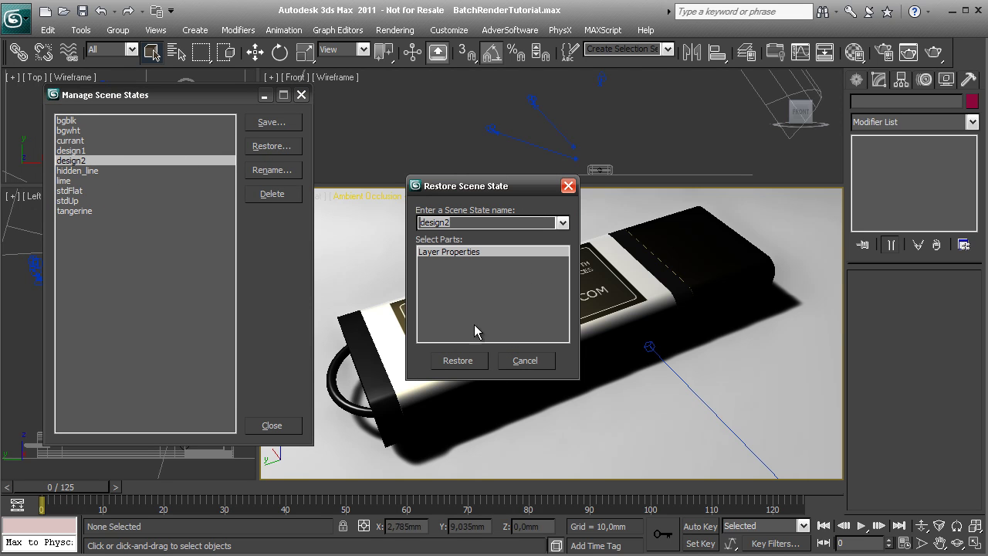
{"action": "left_click", "coordinate": [461, 360]}
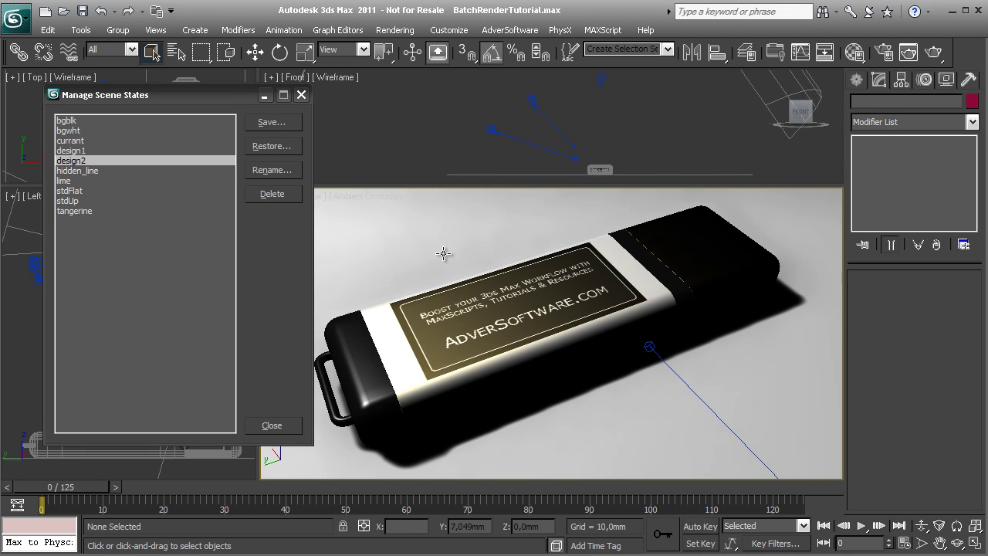
{"action": "left_click_drag", "start_coordinate": [233, 91], "coordinate": [210, 92]}
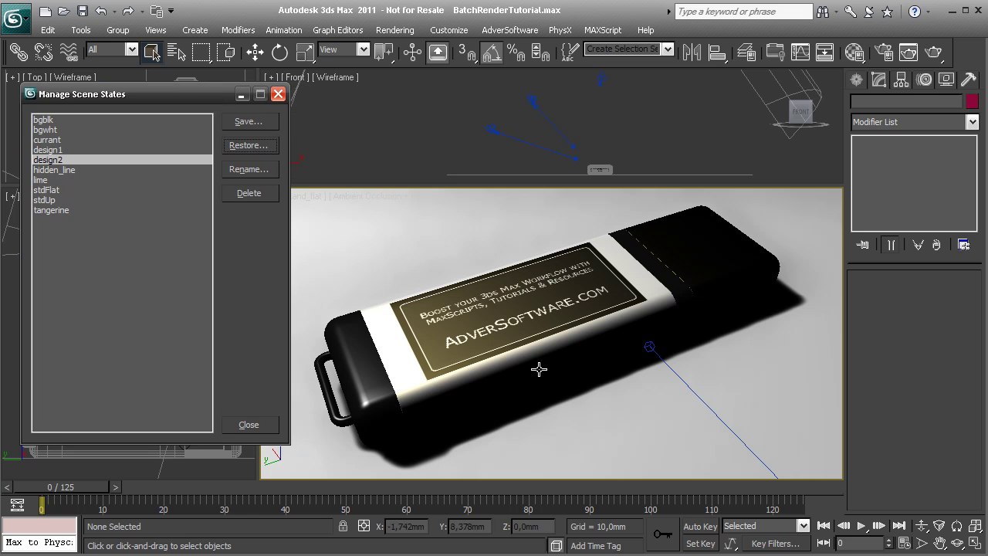
Restore the design1 scene state with its Layer Properties.
{"action": "left_click", "coordinate": [72, 151]}
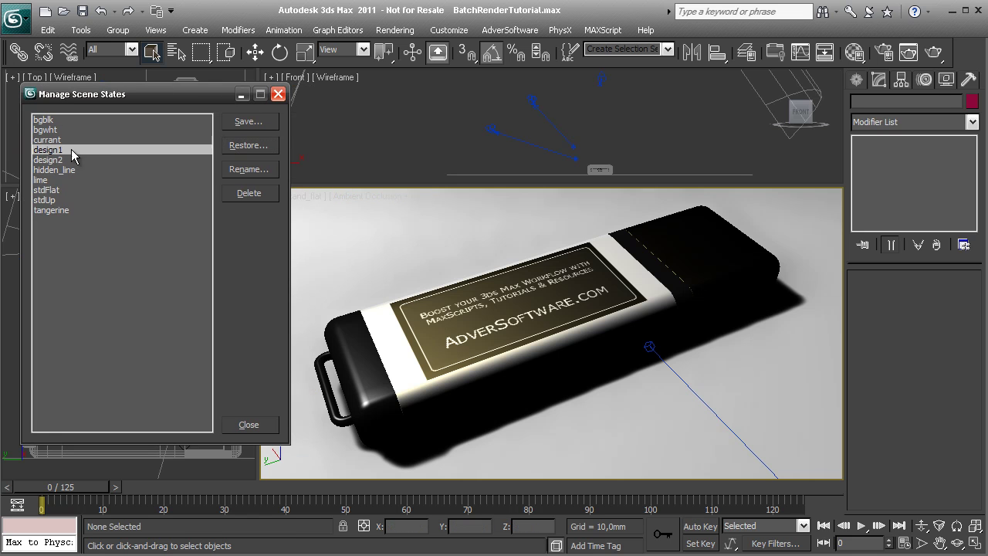
{"action": "left_click", "coordinate": [249, 148]}
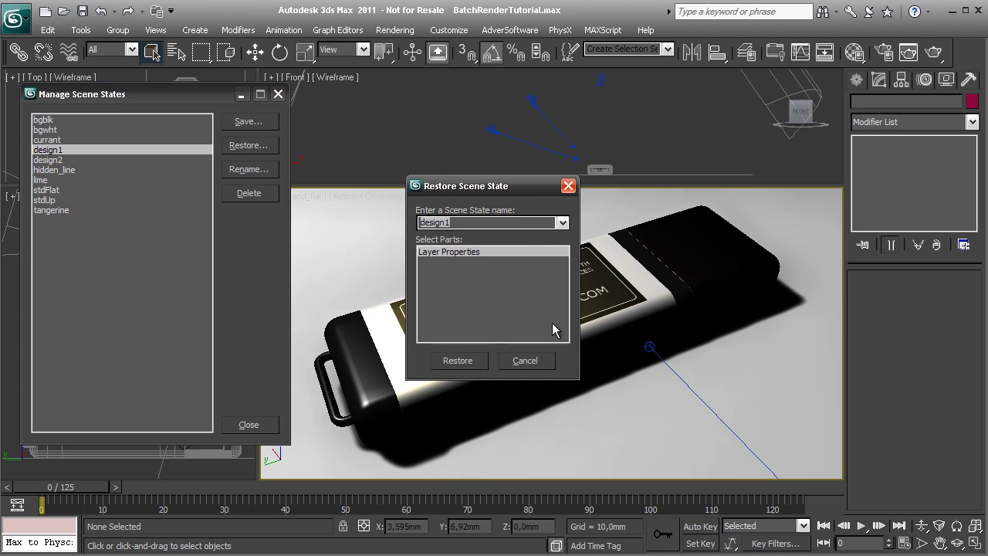
{"action": "left_click", "coordinate": [445, 366]}
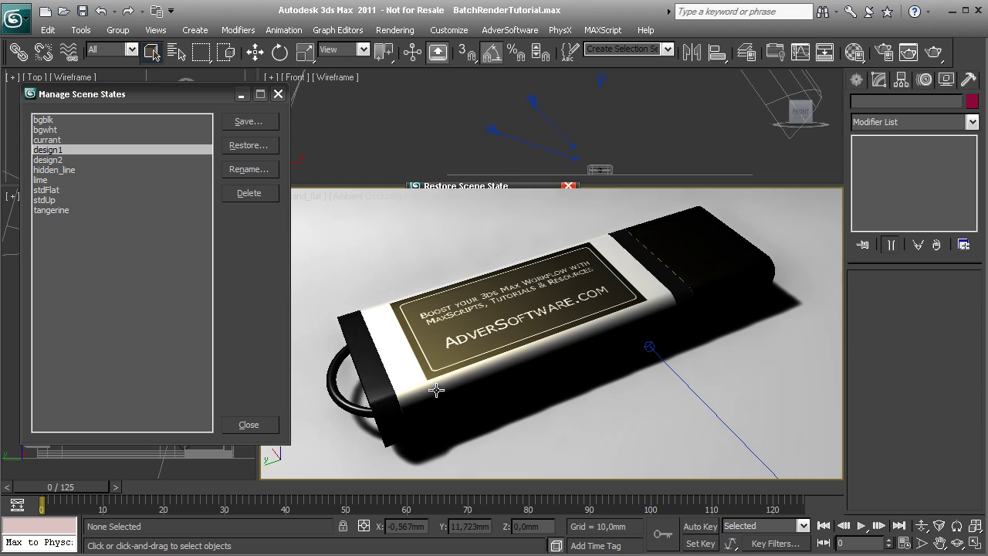
Restore the stdUp scene state to preview the upright arrangement of the USB stick.
{"action": "left_click", "coordinate": [54, 200]}
{"action": "left_click", "coordinate": [54, 190]}
{"action": "left_click", "coordinate": [55, 200]}
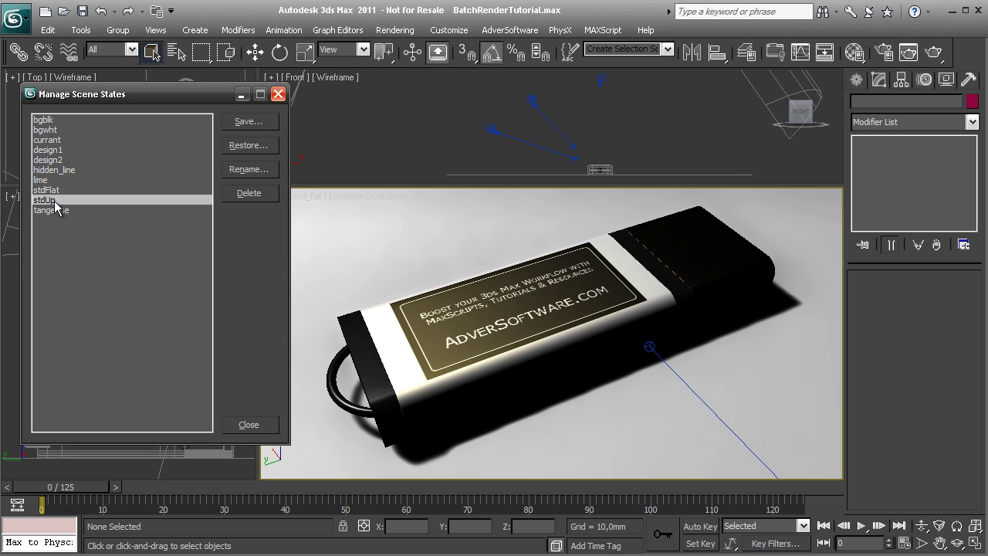
{"action": "left_click", "coordinate": [250, 146]}
{"action": "left_click", "coordinate": [464, 366]}
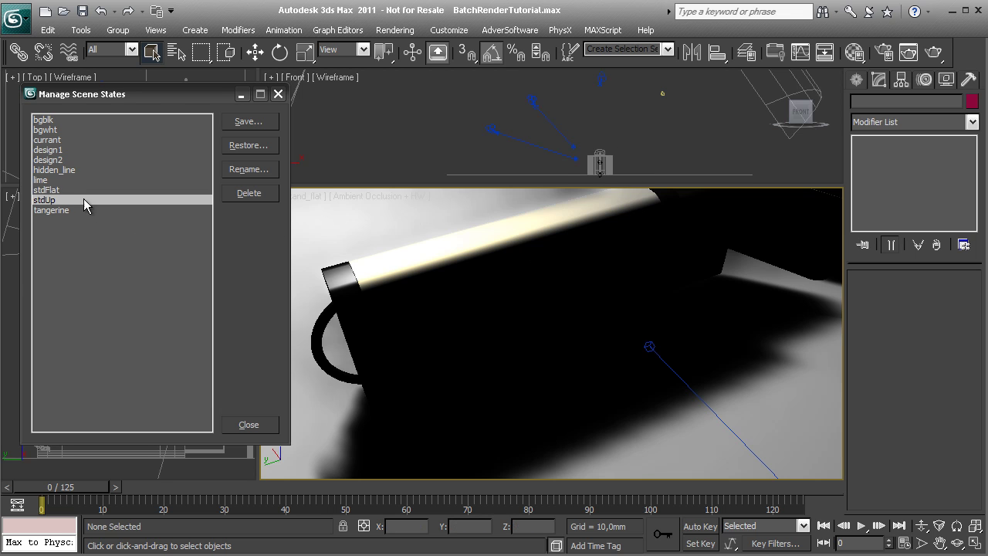
Restore the stdFlat scene state to lay the USB stick flat.
{"action": "left_click", "coordinate": [56, 192]}
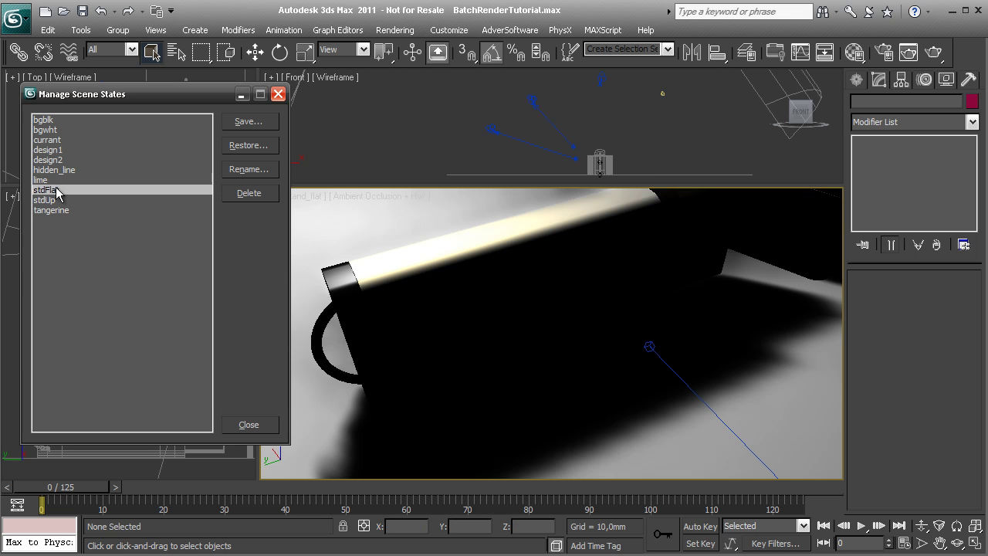
{"action": "left_click", "coordinate": [251, 148]}
{"action": "left_click", "coordinate": [472, 358]}
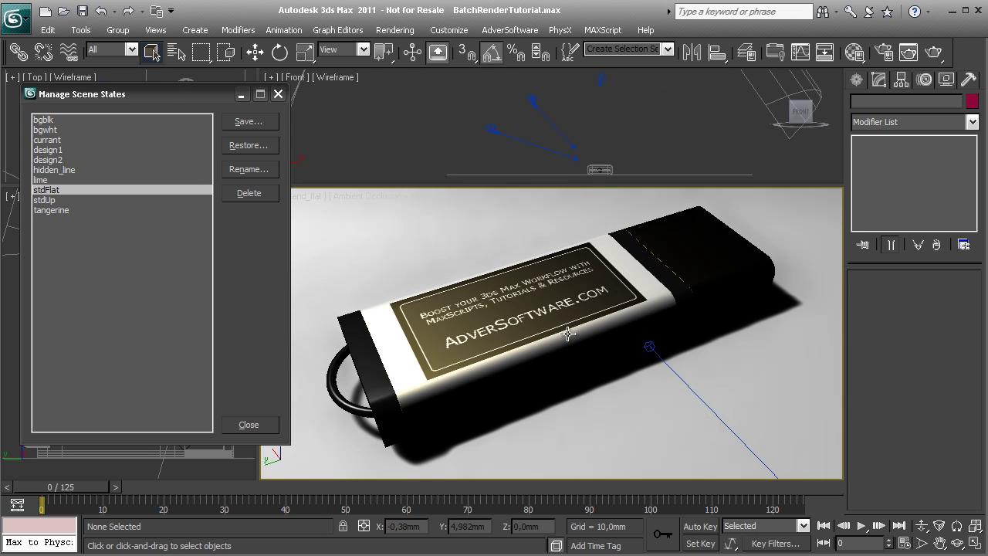
Examine which scene parts can be stored when saving a scene state, and leave without saving.
{"action": "left_click", "coordinate": [246, 122]}
{"action": "left_click_drag", "start_coordinate": [377, 268], "coordinate": [377, 288]}
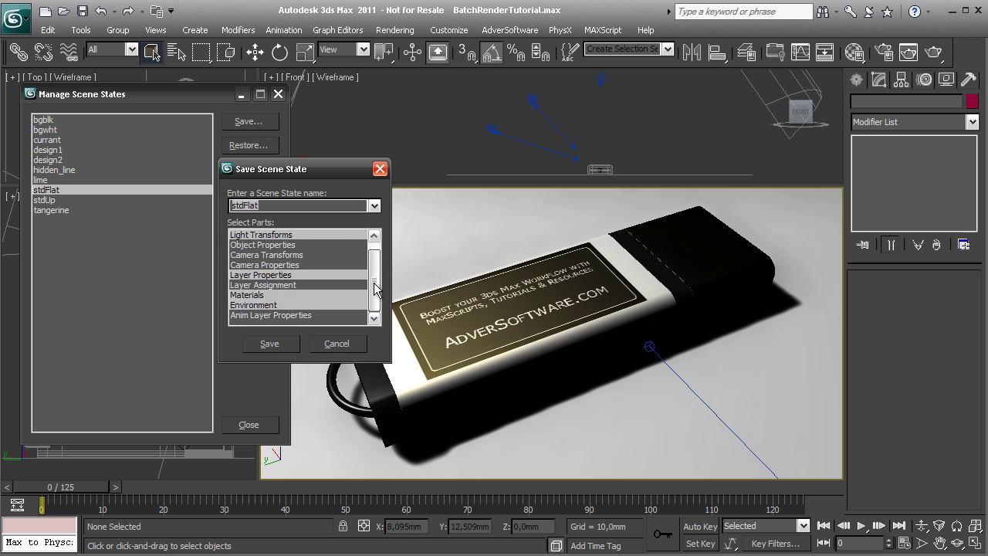
{"action": "scroll", "coordinate": [376, 274], "scroll_direction": "up", "scroll_amount": 1}
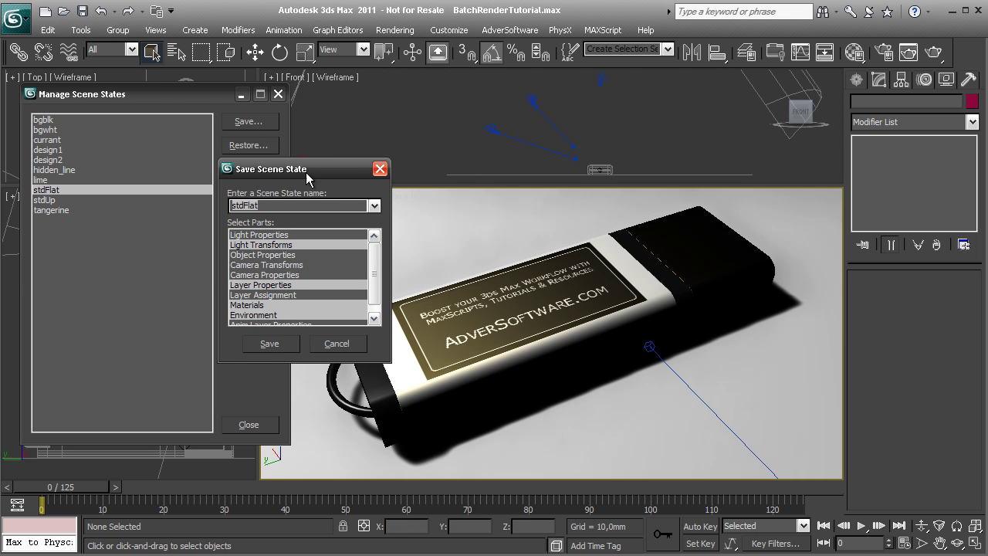
{"action": "left_click_drag", "start_coordinate": [307, 175], "coordinate": [384, 101]}
{"action": "mouse_move", "coordinate": [451, 187]}
{"action": "left_mouse_down"}
{"action": "mouse_move", "coordinate": [452, 210]}
{"action": "mouse_move", "coordinate": [453, 179]}
{"action": "left_mouse_up"}
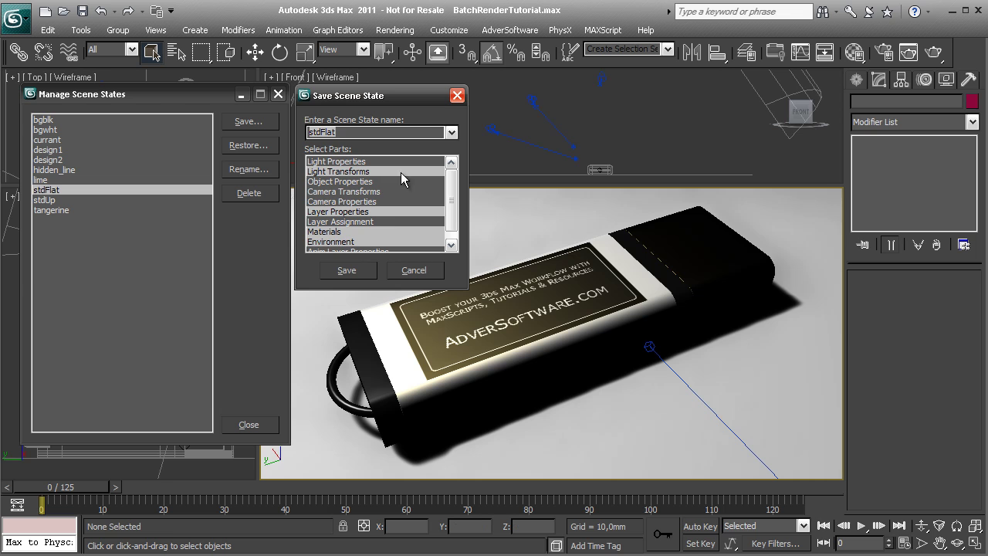
{"action": "left_click", "coordinate": [410, 270]}
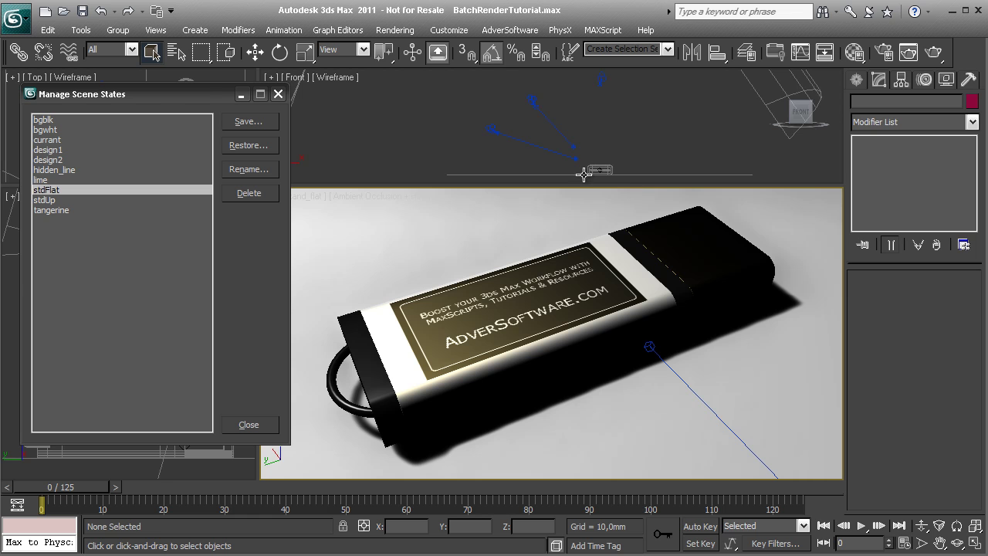
Restore the currant scene state to preview its material colour on the USB stick.
{"action": "mouse_move", "coordinate": [207, 94]}
{"action": "left_mouse_down"}
{"action": "mouse_move", "coordinate": [245, 100]}
{"action": "mouse_move", "coordinate": [230, 86]}
{"action": "mouse_move", "coordinate": [211, 102]}
{"action": "left_mouse_up"}
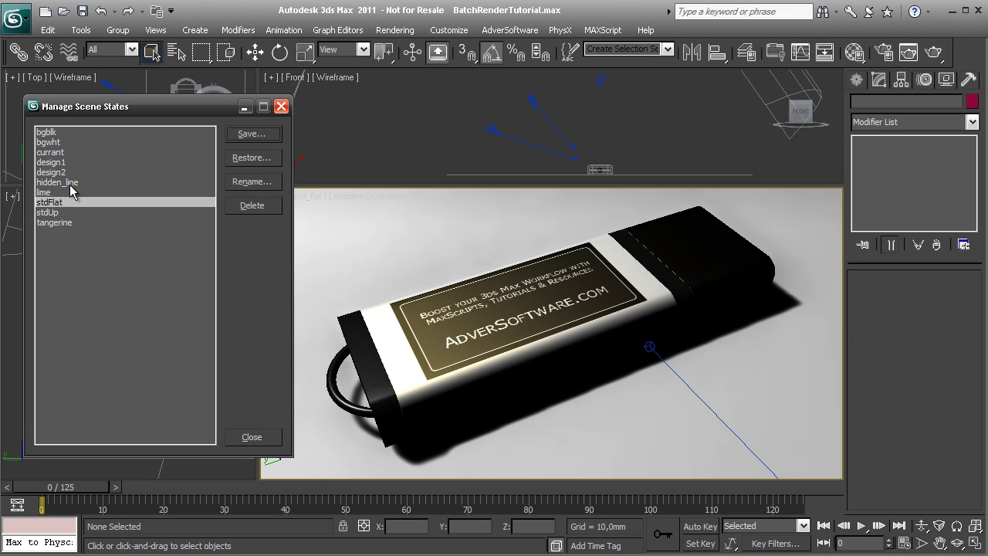
{"action": "left_click", "coordinate": [60, 224]}
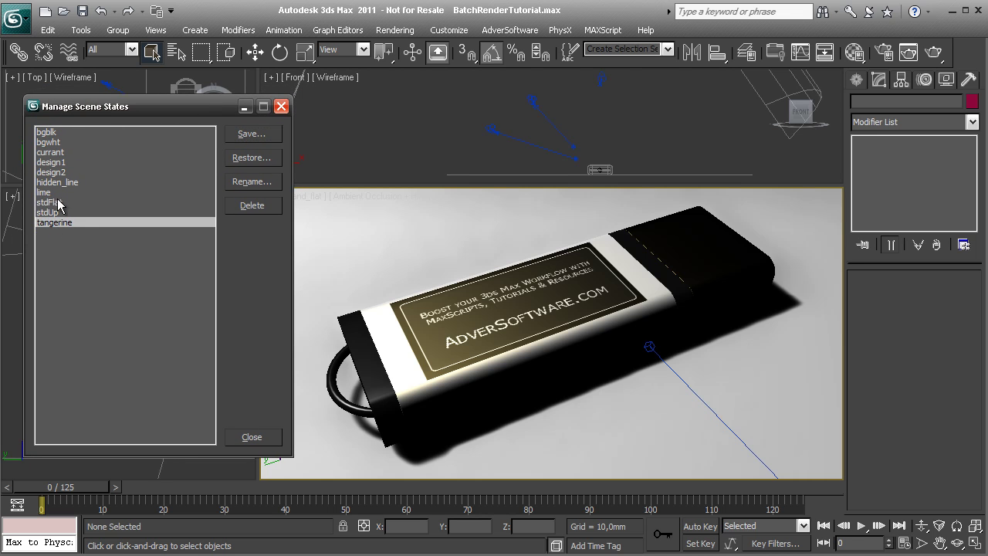
{"action": "left_click", "coordinate": [62, 153]}
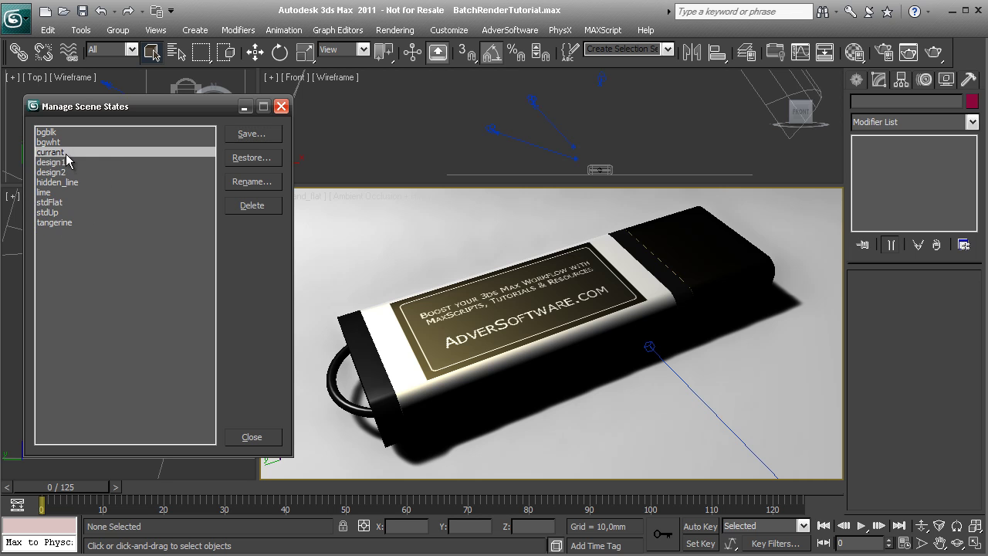
{"action": "left_click", "coordinate": [251, 159]}
{"action": "left_click", "coordinate": [459, 361]}
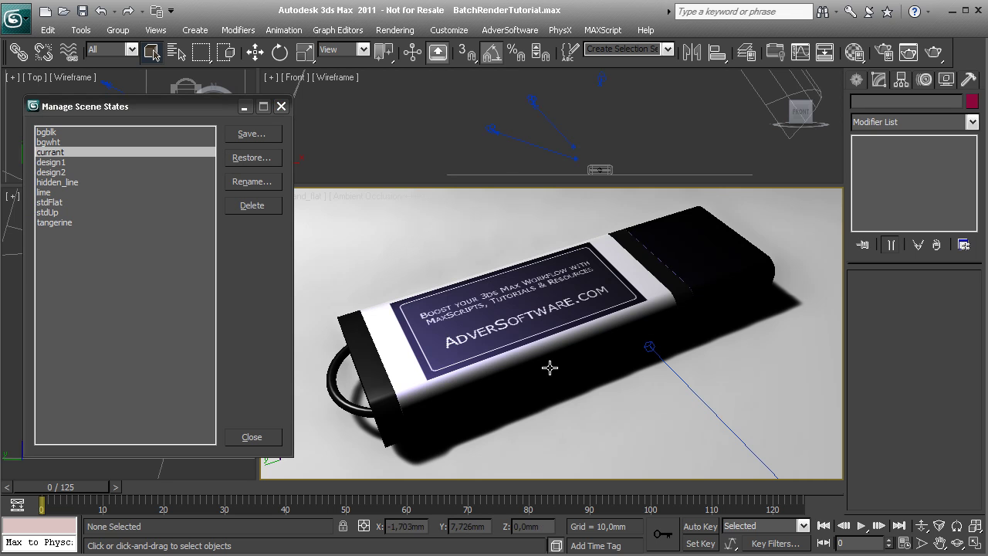
Restore the lime scene state to preview its material colour on the USB stick.
{"action": "left_click", "coordinate": [61, 192]}
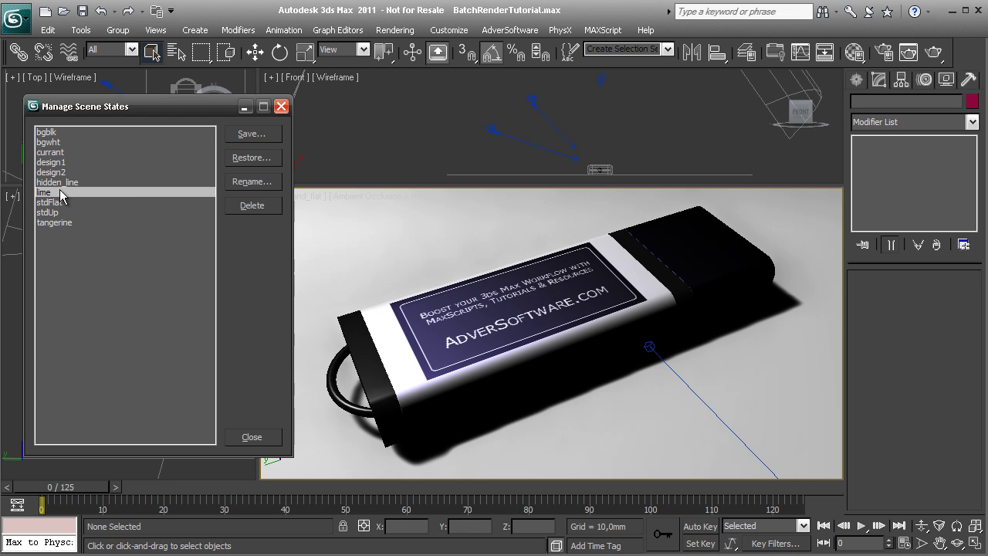
{"action": "left_click", "coordinate": [261, 158]}
{"action": "left_click", "coordinate": [448, 362]}
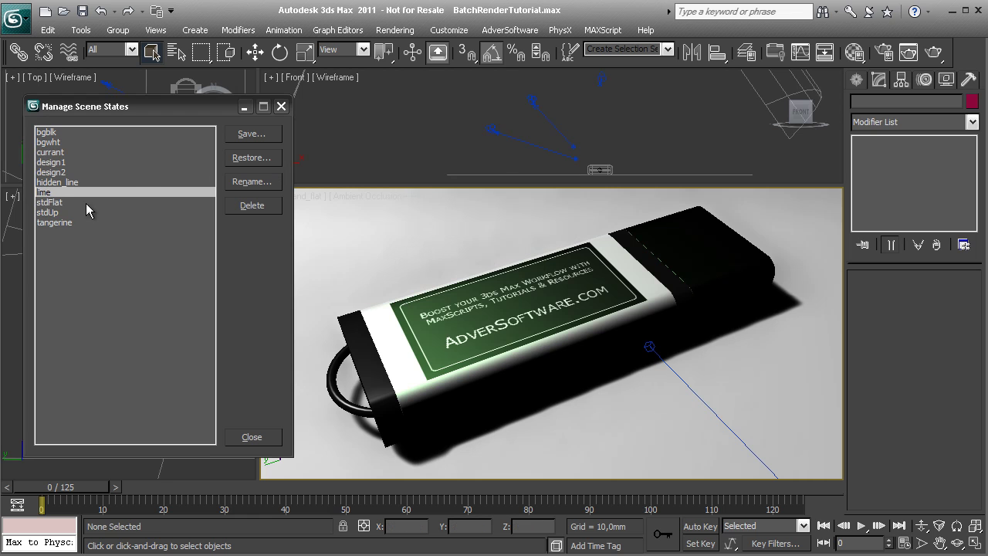
Restore the tangerine scene state with its Materials part.
{"action": "left_click", "coordinate": [71, 222]}
{"action": "left_click", "coordinate": [254, 158]}
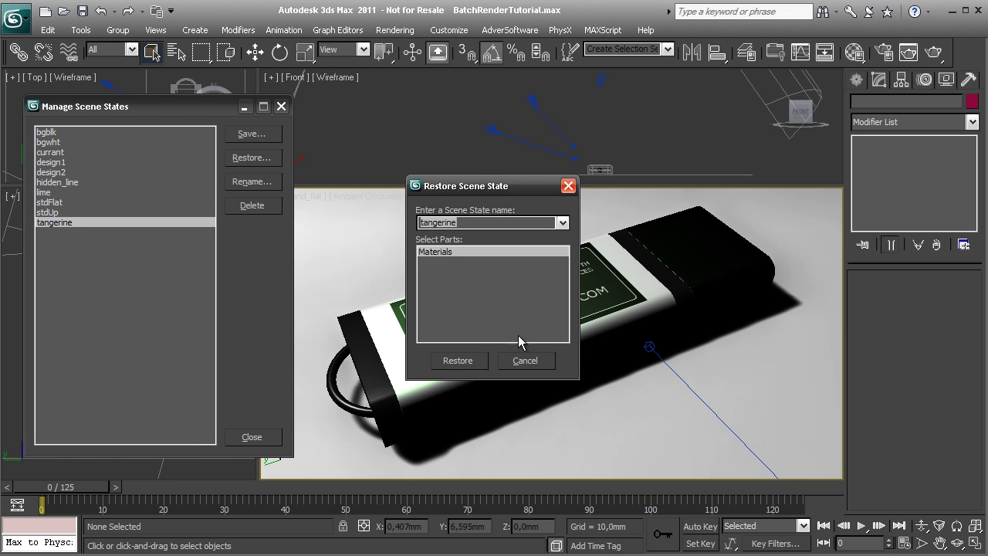
{"action": "left_click", "coordinate": [452, 360]}
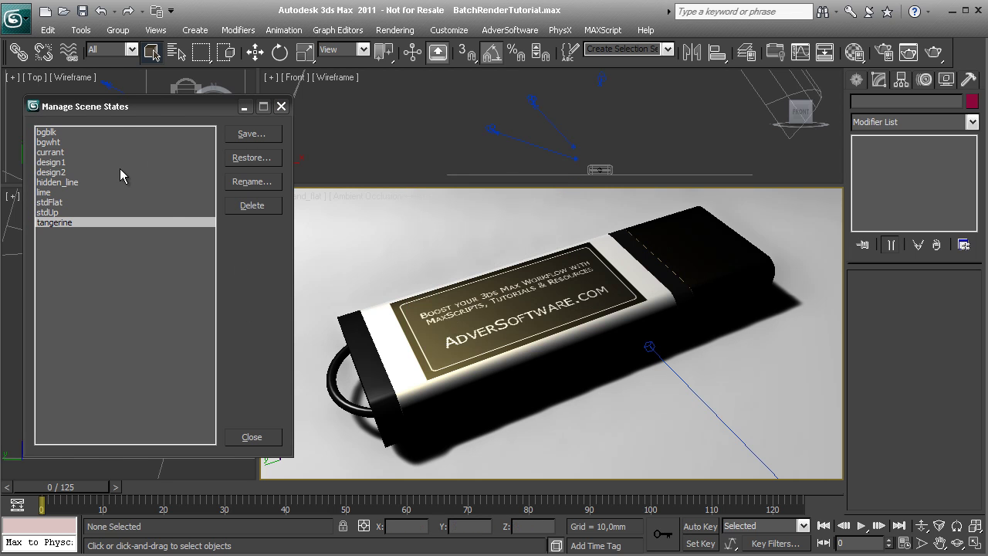
Point out the background states bgblk and bgwht in the scene state list, and close the scene state manager.
{"action": "left_click", "coordinate": [70, 133]}
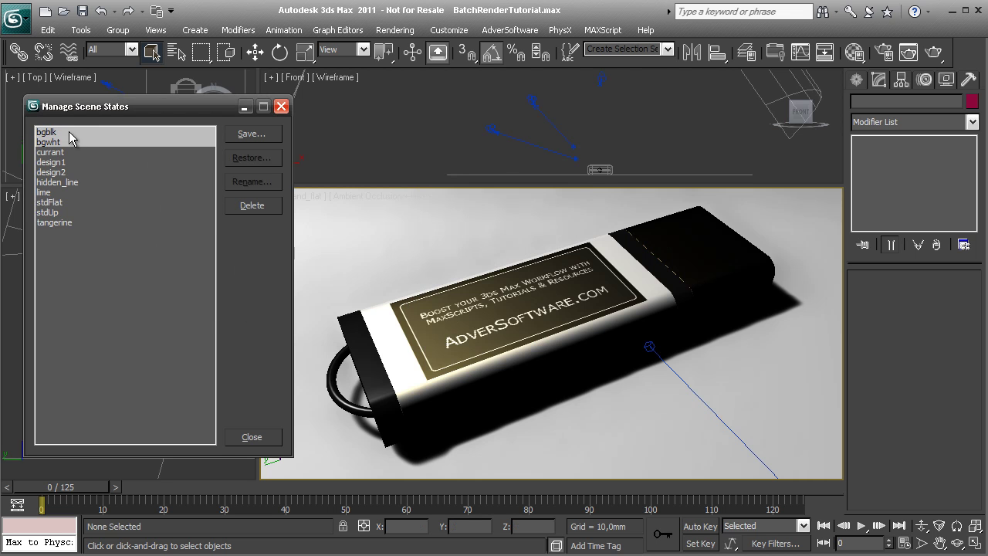
{"action": "left_click", "coordinate": [68, 141]}
{"action": "left_click", "coordinate": [75, 133]}
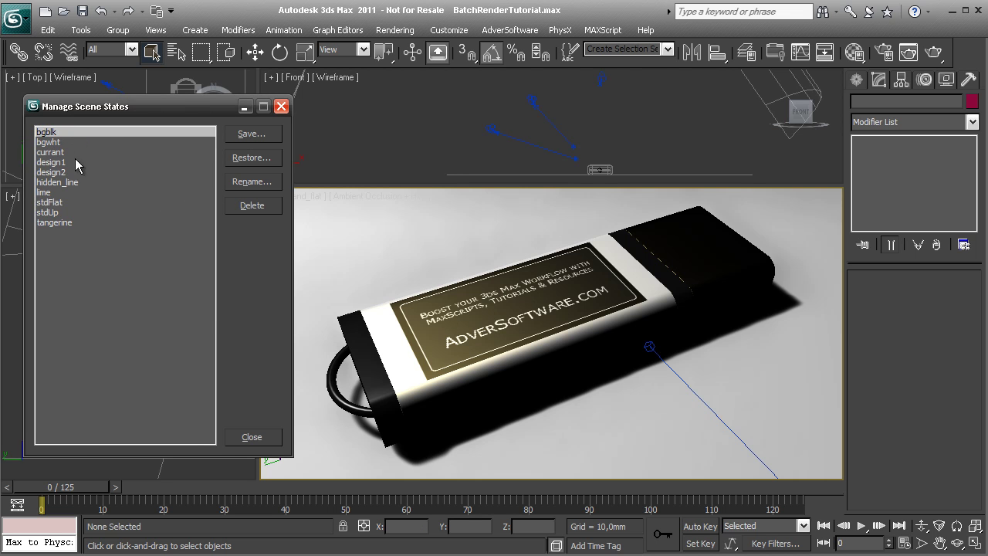
{"action": "left_click_drag", "start_coordinate": [177, 108], "coordinate": [190, 100]}
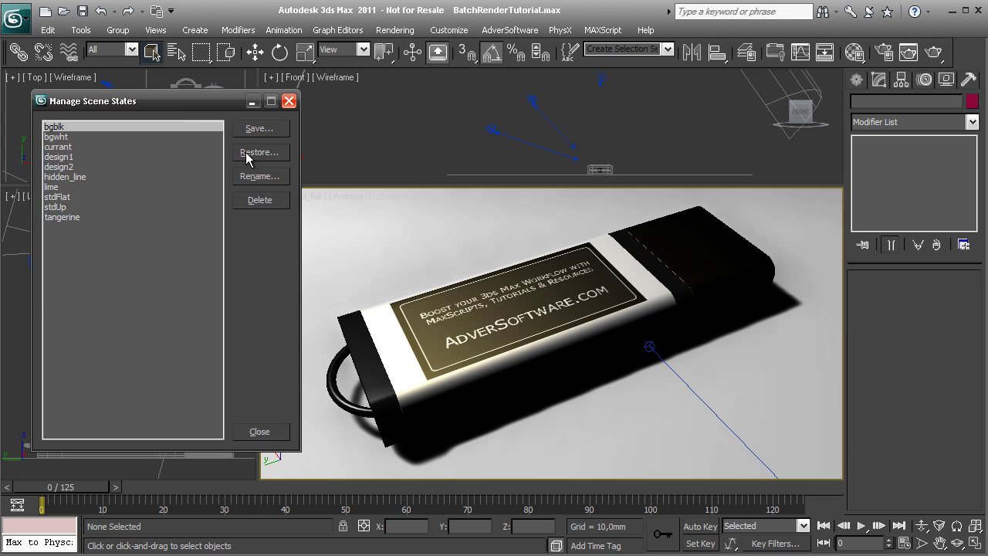
{"action": "left_click", "coordinate": [273, 432]}
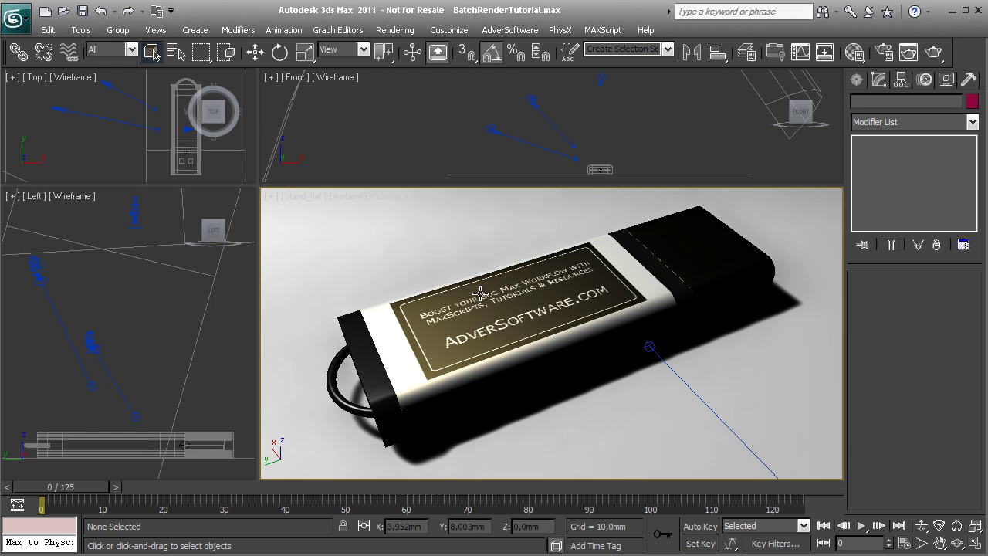
Open the Batch Render dialog and make it taller to enlarge its list of render tasks.
{"action": "left_click", "coordinate": [395, 29]}
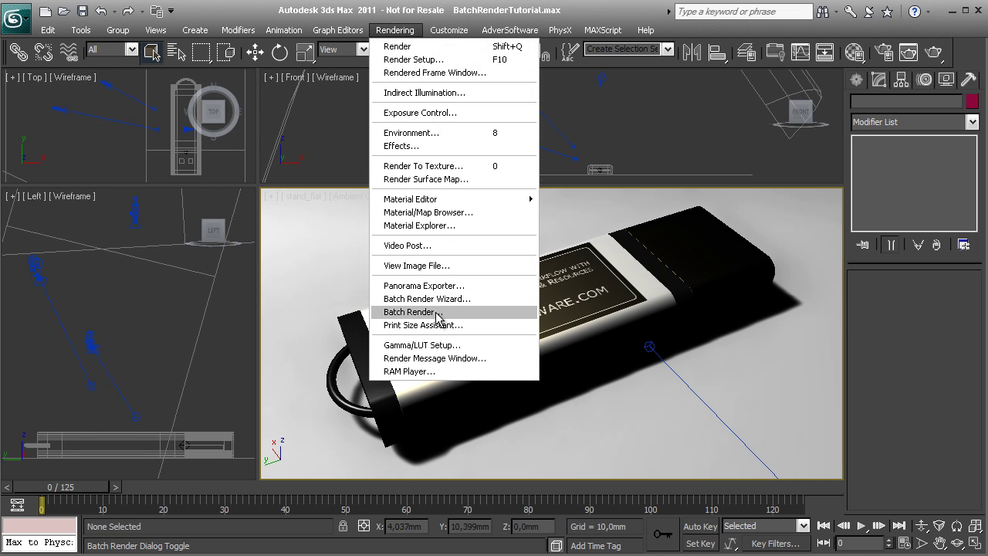
{"action": "left_click", "coordinate": [438, 313]}
{"action": "left_click_drag", "start_coordinate": [417, 79], "coordinate": [393, 88]}
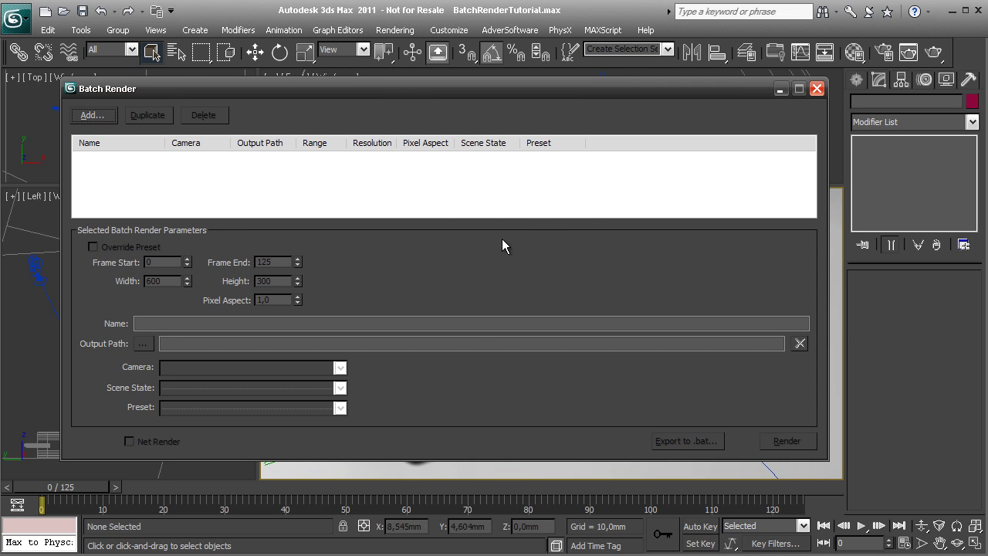
{"action": "left_click_drag", "start_coordinate": [825, 461], "coordinate": [814, 495]}
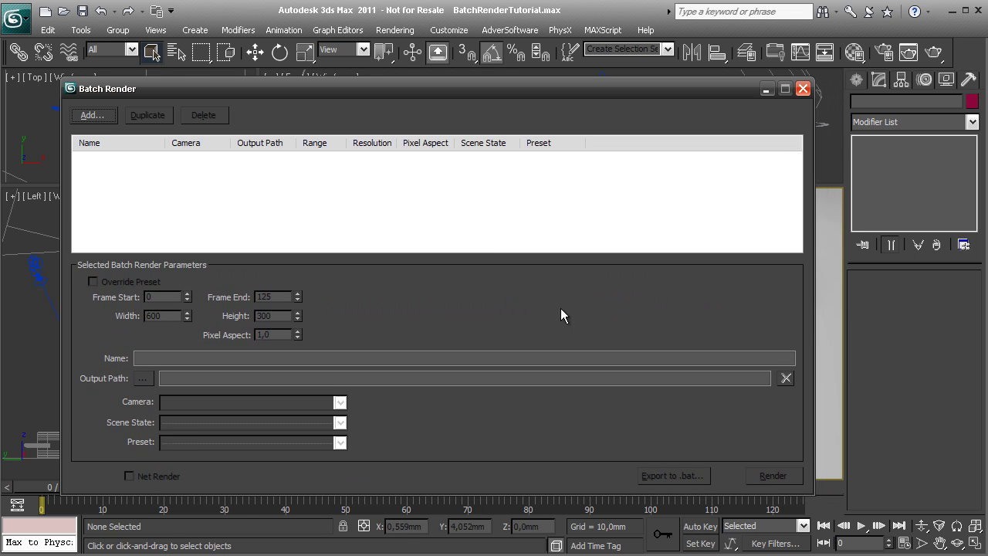
Add a batch render task and name it design1_cam2_tangerine.
{"action": "left_click_drag", "start_coordinate": [133, 91], "coordinate": [134, 90]}
{"action": "left_click", "coordinate": [93, 114]}
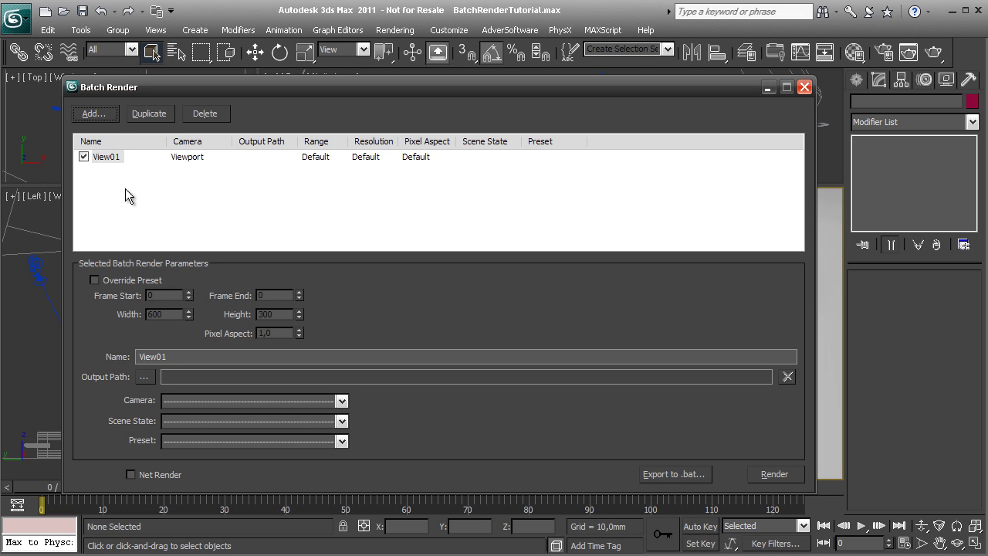
{"action": "left_click_drag", "start_coordinate": [170, 354], "coordinate": [68, 358]}
{"action": "type", "text": "design1_cam2_tangerin"}
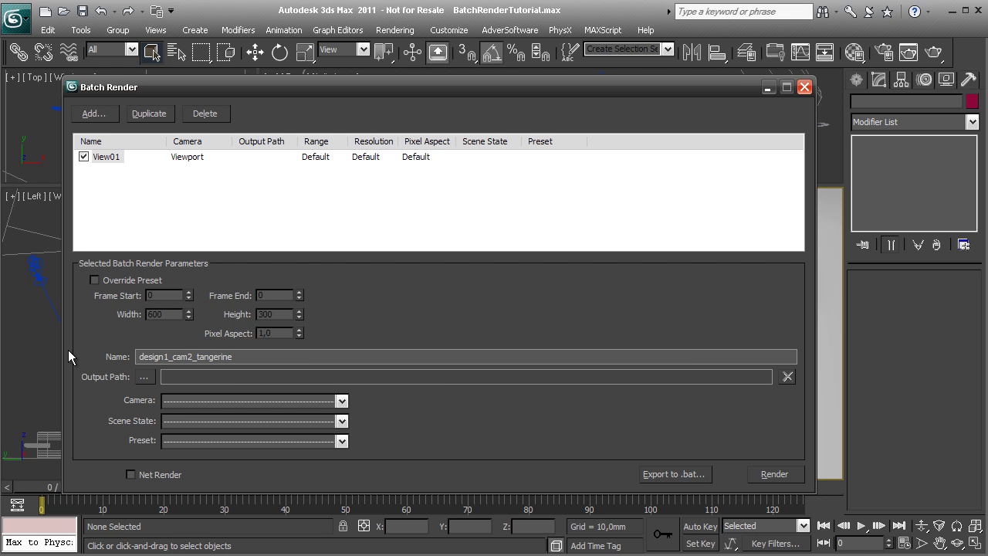
{"action": "type", "text": "e"}
{"action": "key", "text": "Return"}
Set the task's output file to the JPEG design1_cam2_tangerine in the renderoutput folder, reusing the task name and accepting the JPEG settings.
{"action": "left_click_drag", "start_coordinate": [218, 357], "coordinate": [99, 357]}
{"action": "key", "text": "ctrl+c"}
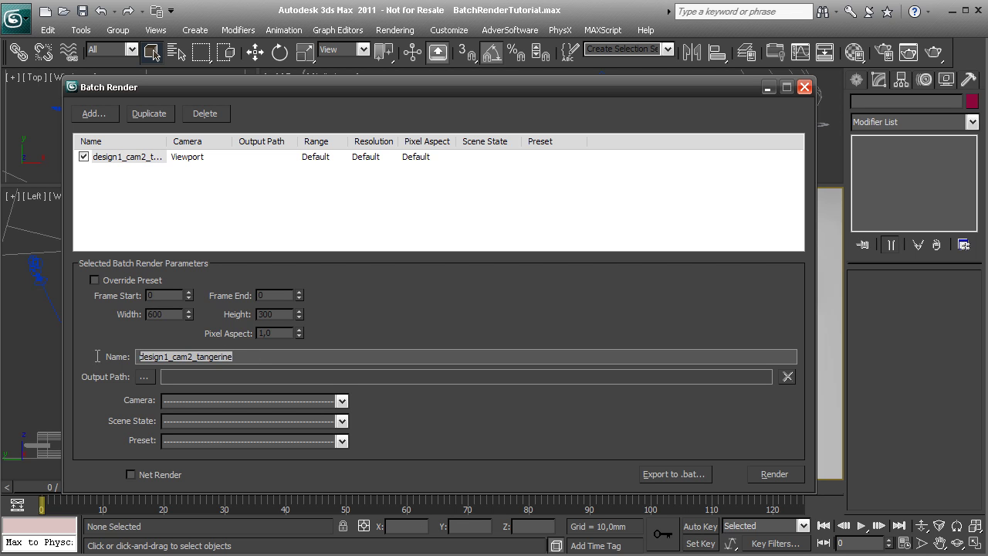
{"action": "left_click", "coordinate": [144, 376]}
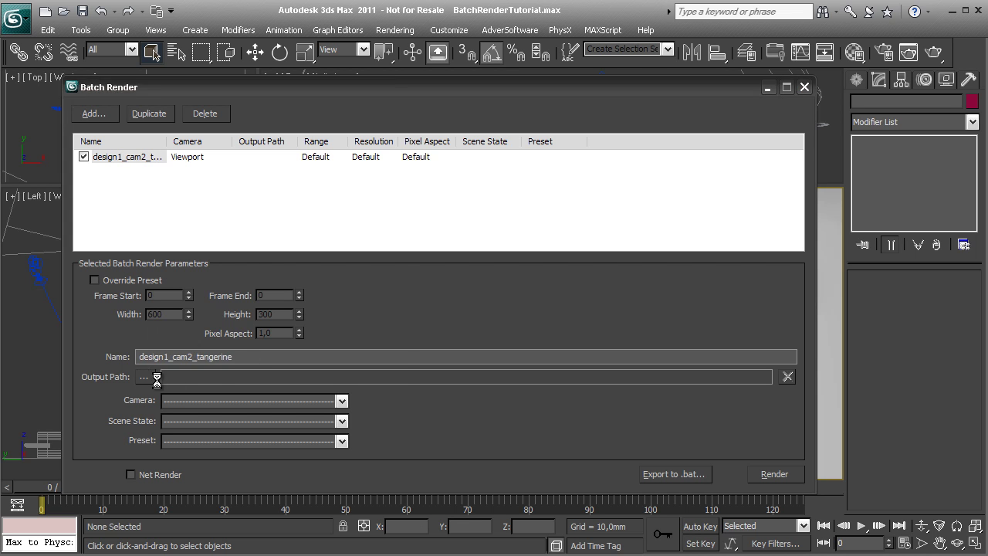
{"action": "key", "text": "ctrl+v"}
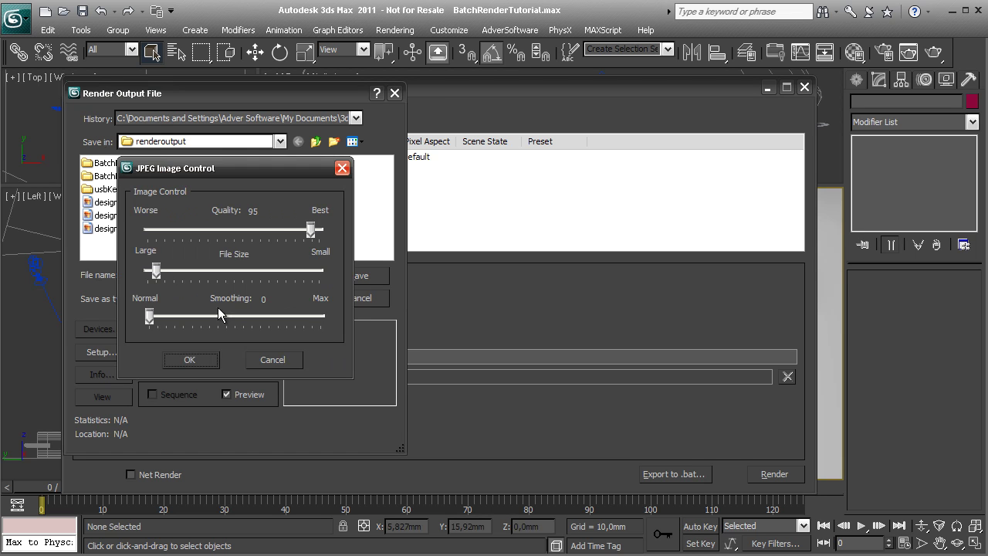
{"action": "left_click", "coordinate": [197, 360]}
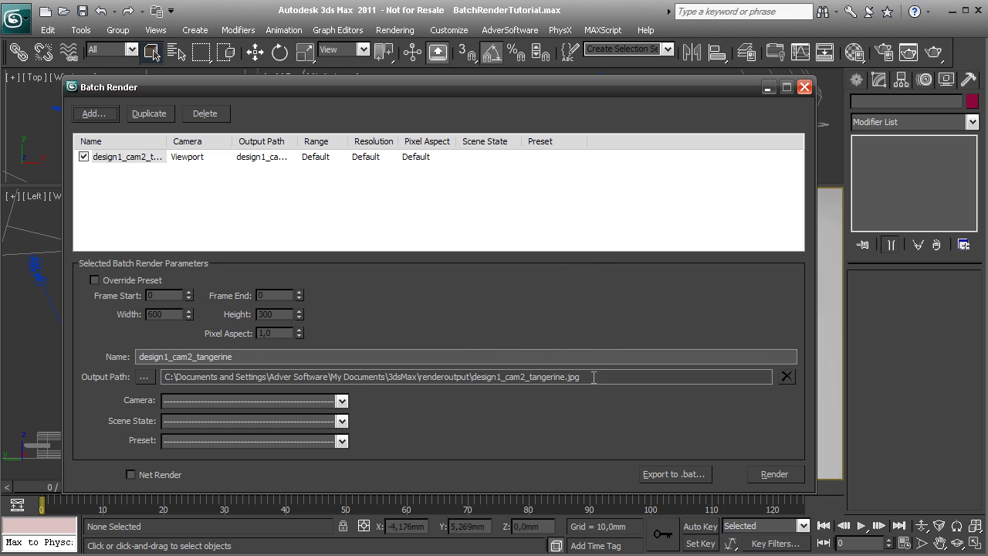
Assign the stand_flat camera, the tangerine scene state and the distortion_on preset to the tangerine task.
{"action": "left_click", "coordinate": [341, 400]}
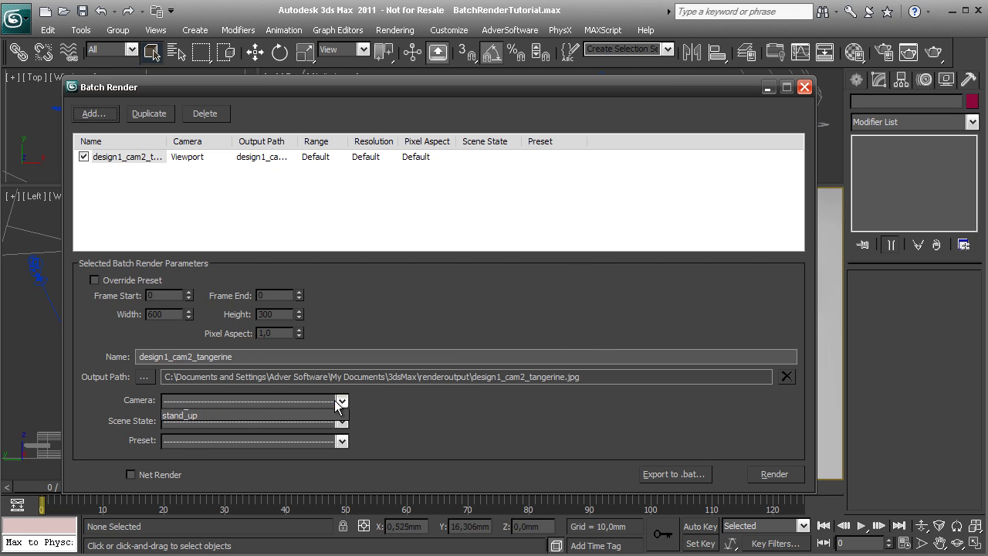
{"action": "left_click", "coordinate": [220, 436]}
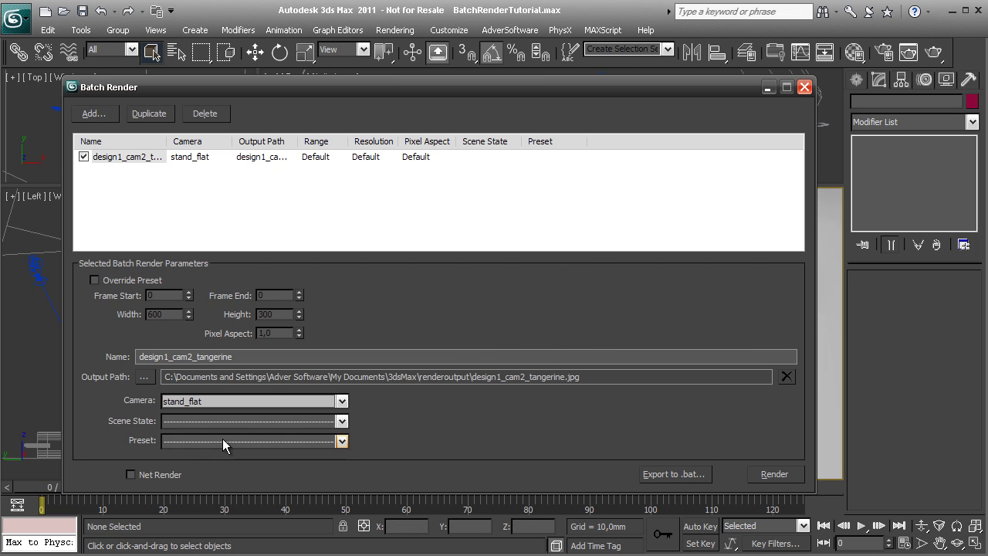
{"action": "left_click", "coordinate": [342, 420]}
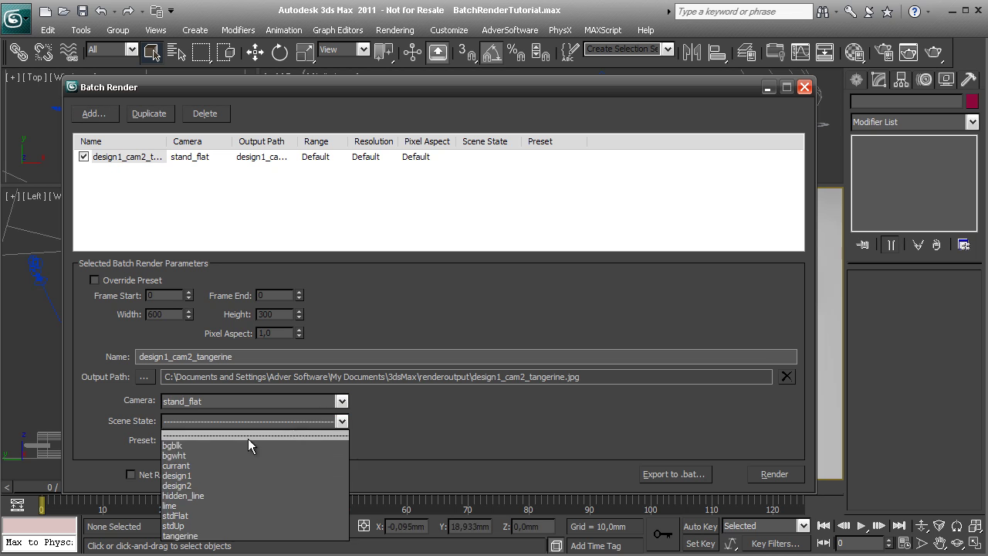
{"action": "left_click", "coordinate": [213, 535]}
{"action": "left_click", "coordinate": [342, 442]}
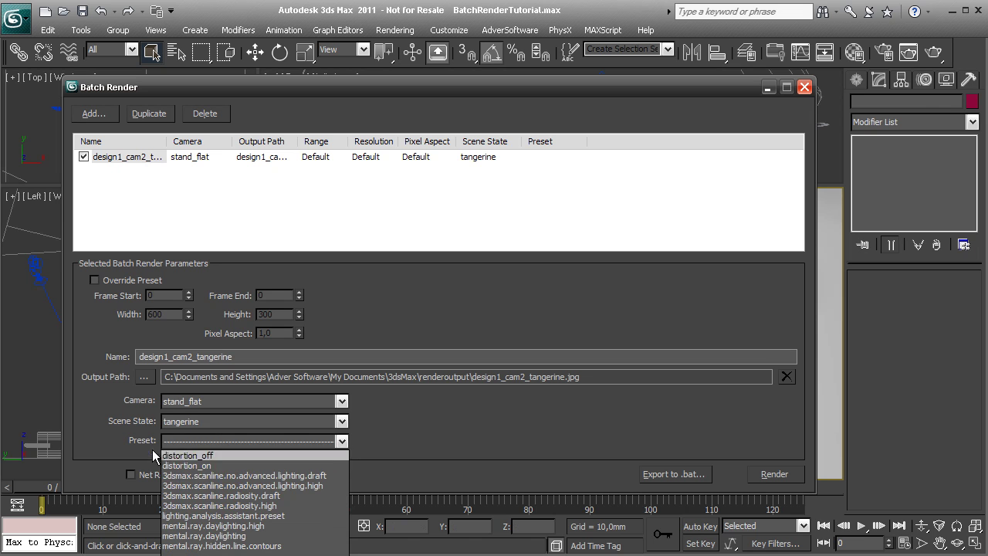
{"action": "left_click", "coordinate": [199, 468]}
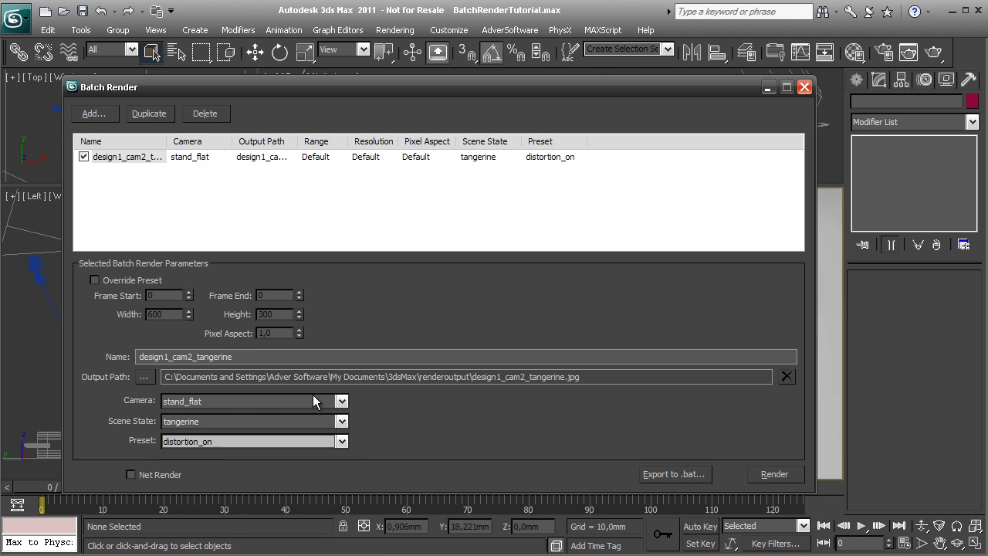
Examine the Distortion lens shader under the mental ray renderer's Camera Shaders in Render Setup, and close it again.
{"action": "left_click_drag", "start_coordinate": [710, 84], "coordinate": [690, 82]}
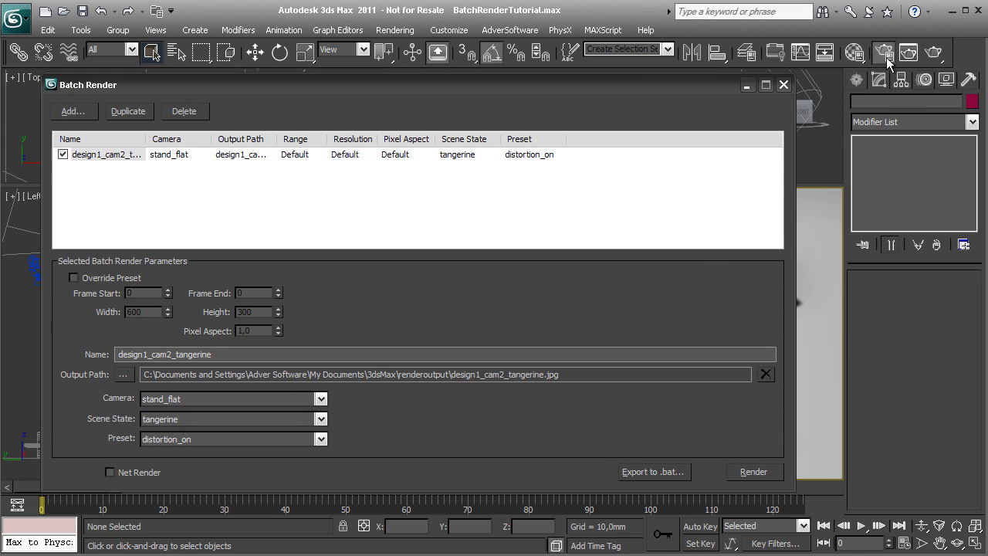
{"action": "key", "text": "F10"}
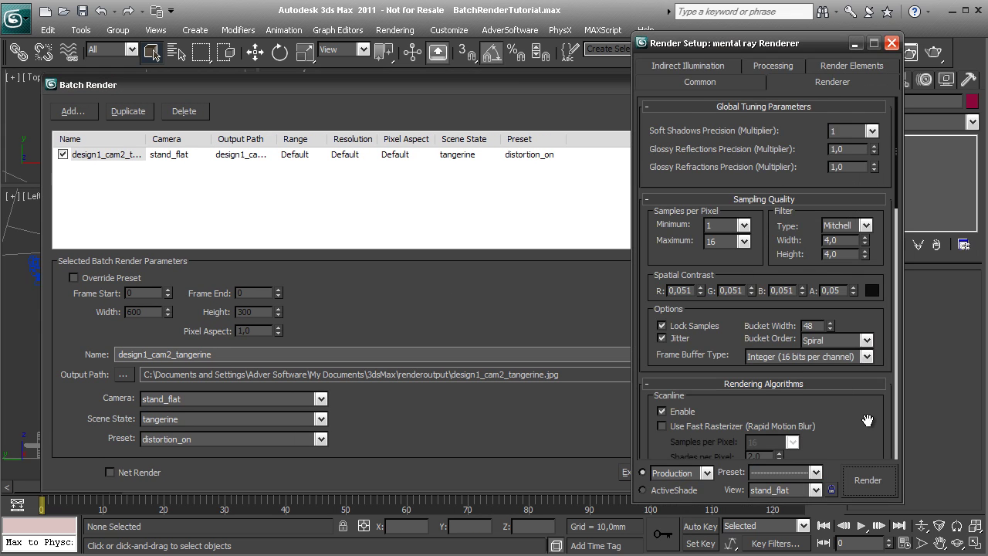
{"action": "left_click_drag", "start_coordinate": [869, 421], "coordinate": [879, 123]}
{"action": "scroll", "coordinate": [845, 258], "scroll_direction": "down", "scroll_amount": 10}
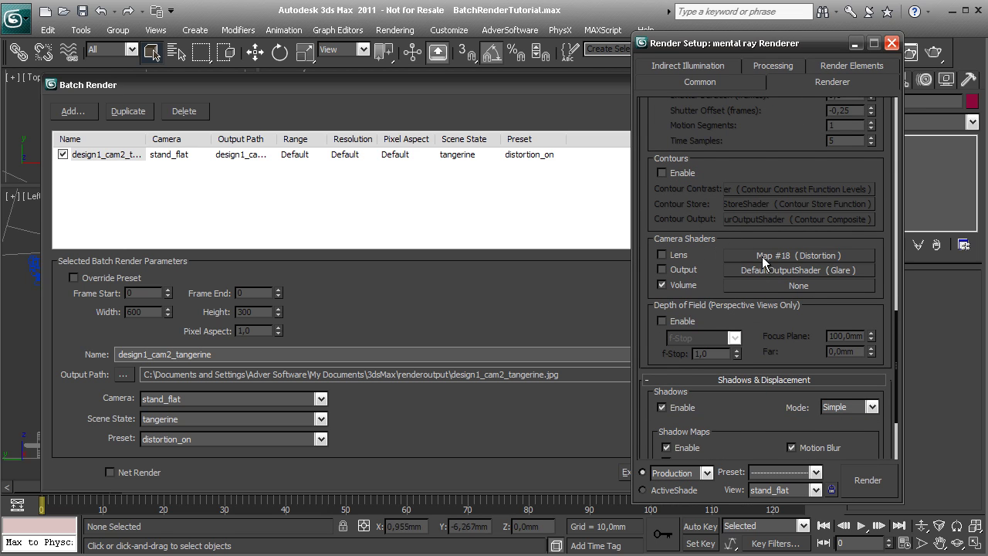
{"action": "left_click_drag", "start_coordinate": [803, 50], "coordinate": [828, 62]}
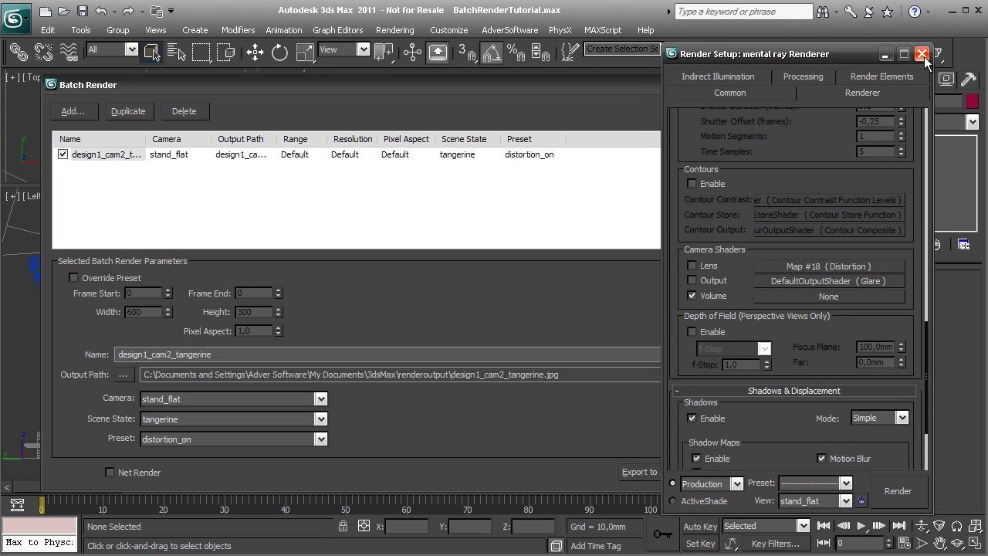
{"action": "left_click", "coordinate": [923, 54]}
{"action": "left_click_drag", "start_coordinate": [651, 83], "coordinate": [671, 96]}
Duplicate the tangerine render task twice and rename the first copy design1_cam2_currant.
{"action": "left_click", "coordinate": [149, 123]}
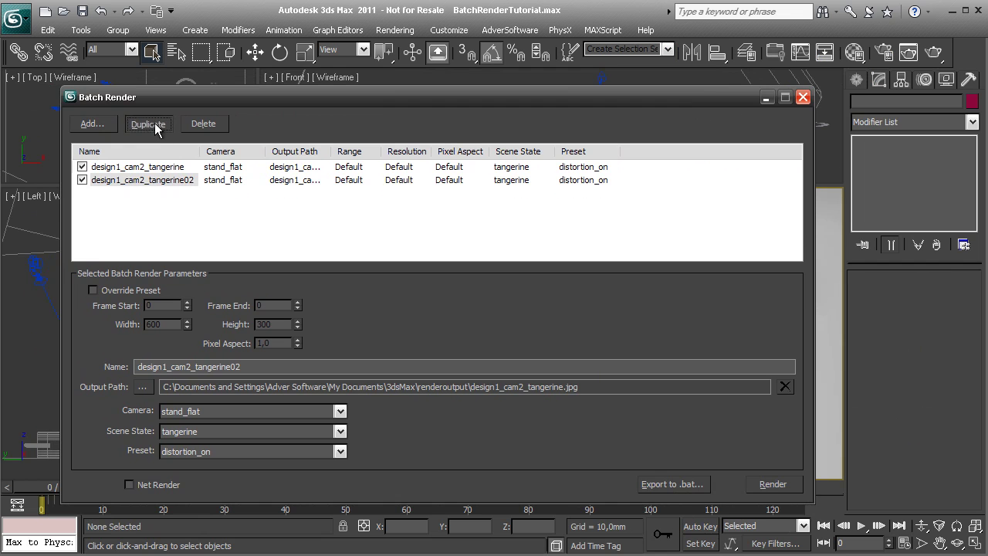
{"action": "left_click", "coordinate": [156, 125]}
{"action": "left_click", "coordinate": [177, 180]}
{"action": "left_click_drag", "start_coordinate": [197, 367], "coordinate": [287, 345]}
{"action": "key", "text": "BackSpace"}
{"action": "type", "text": "currant"}
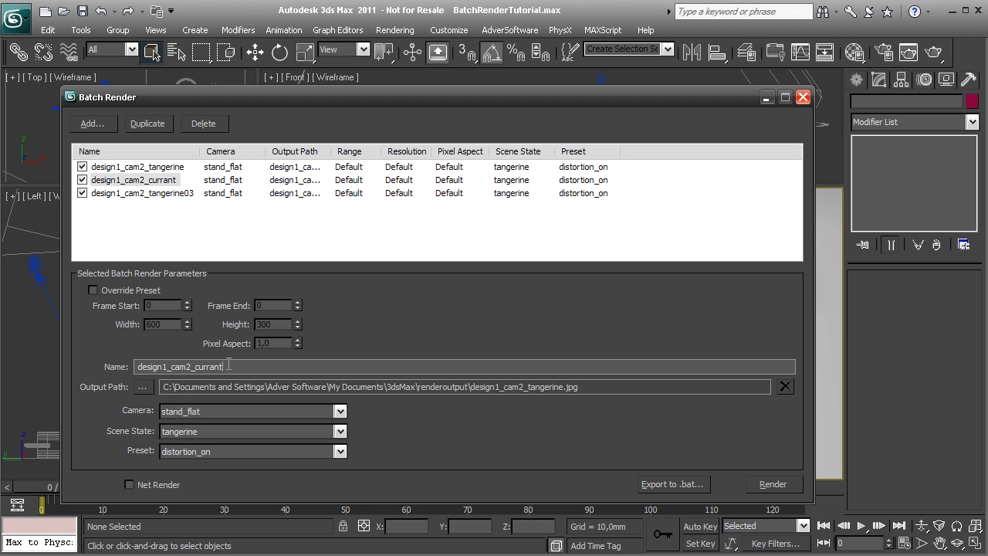
{"action": "key", "text": "Return"}
Set the currant task's output file to design1_cam2_currant.jpg and its scene state to currant.
{"action": "key", "text": "ctrl+c"}
{"action": "left_click", "coordinate": [142, 387]}
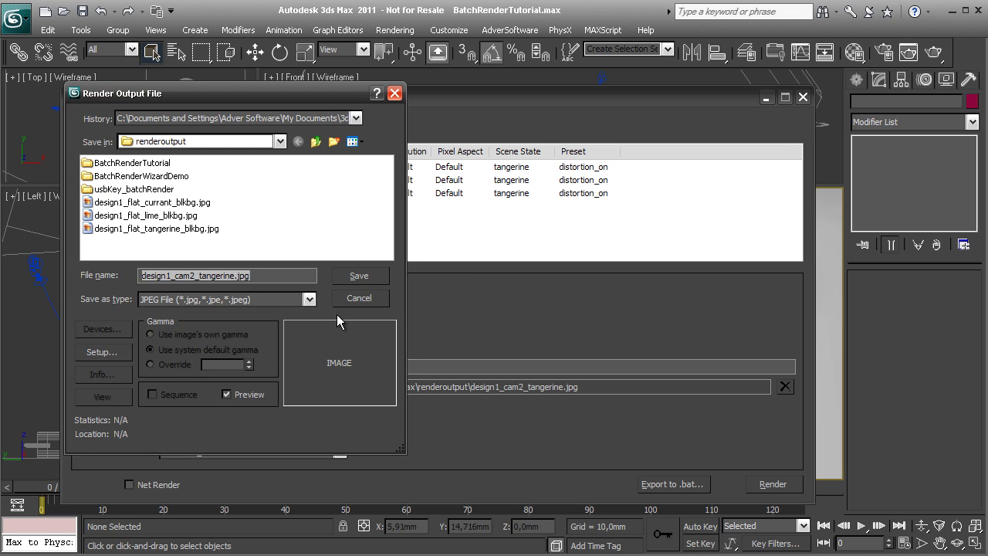
{"action": "key", "text": "ctrl+v"}
{"action": "key", "text": "Return"}
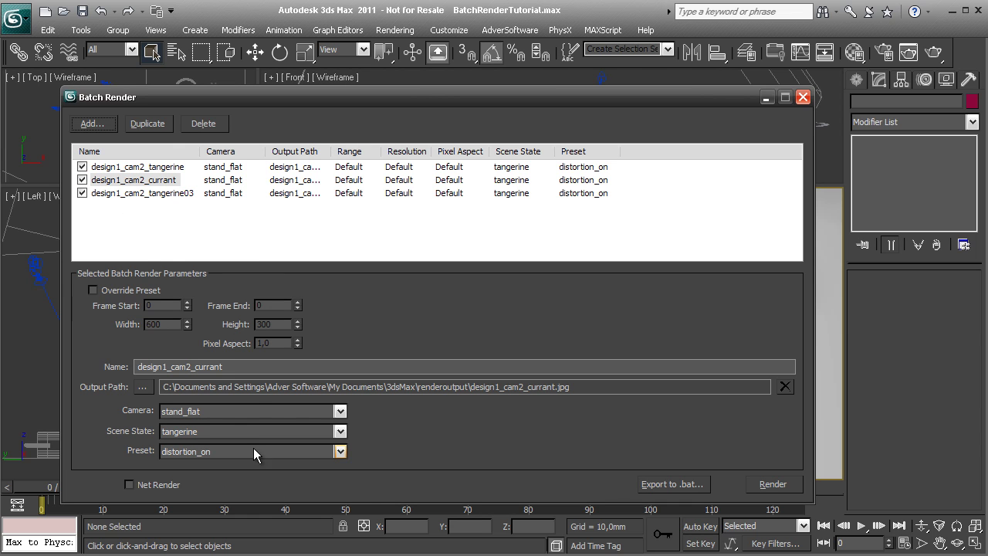
{"action": "left_click", "coordinate": [241, 432]}
{"action": "scroll", "coordinate": [225, 468], "scroll_direction": "up", "scroll_amount": 1}
{"action": "left_click", "coordinate": [225, 472]}
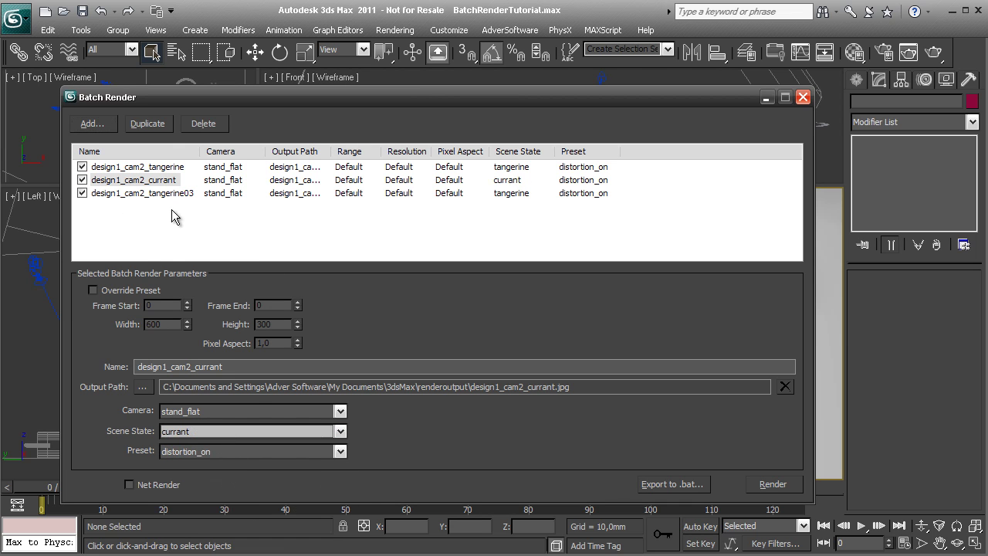
Rename the second duplicated render task design1_cam2_lime.
{"action": "left_click", "coordinate": [173, 207]}
{"action": "left_click", "coordinate": [184, 193]}
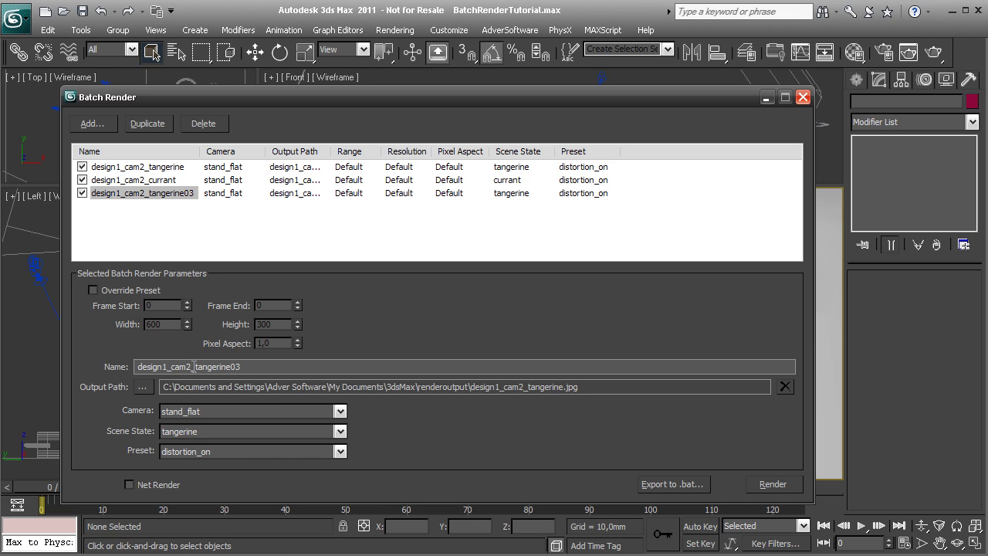
{"action": "left_click_drag", "start_coordinate": [194, 366], "coordinate": [299, 347]}
{"action": "type", "text": "lime"}
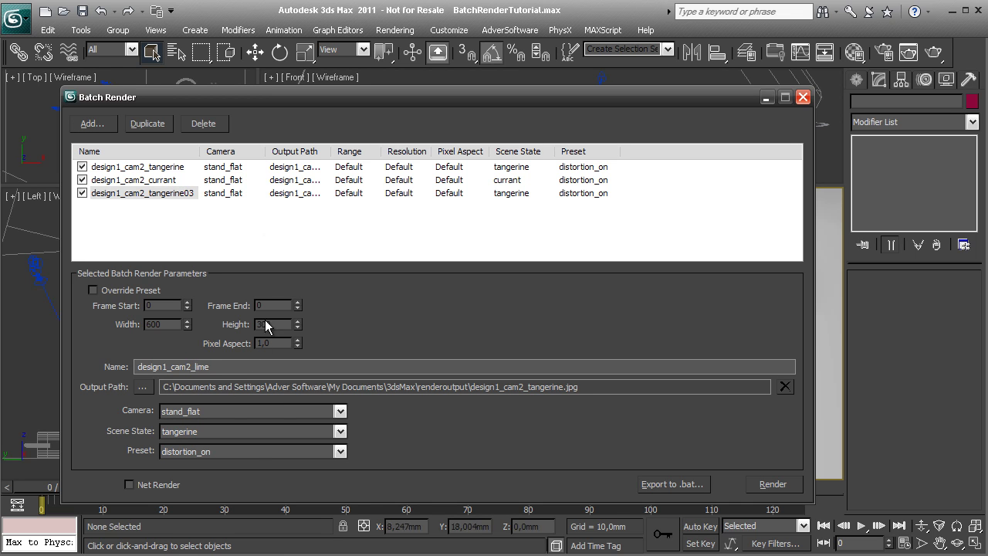
{"action": "key", "text": "Return"}
Set the lime task's output file to design1_cam2_lime.jpg and its scene state to lime.
{"action": "key", "text": "ctrl+c"}
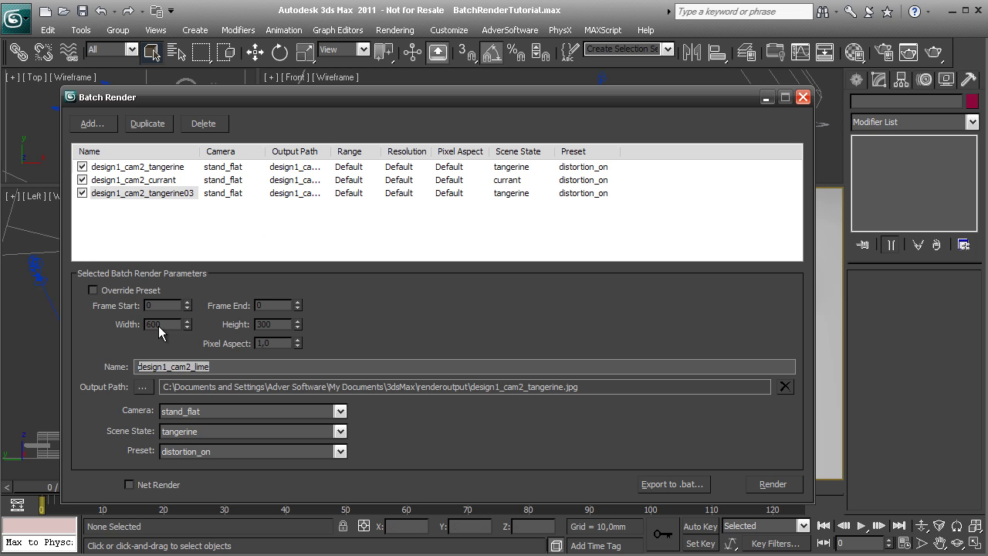
{"action": "left_click", "coordinate": [142, 387]}
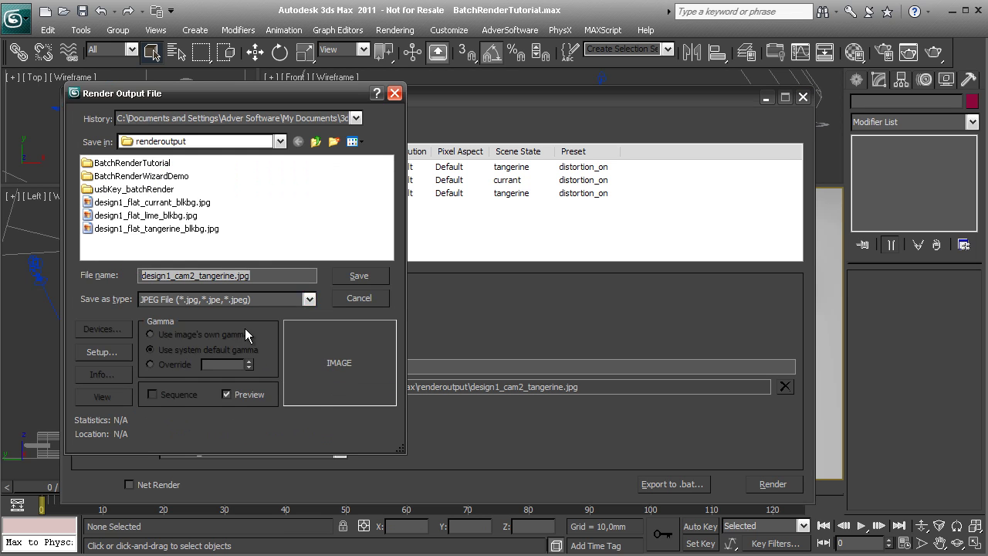
{"action": "left_click_drag", "start_coordinate": [234, 275], "coordinate": [4, 267]}
{"action": "key", "text": "ctrl+v"}
{"action": "key", "text": "Return"}
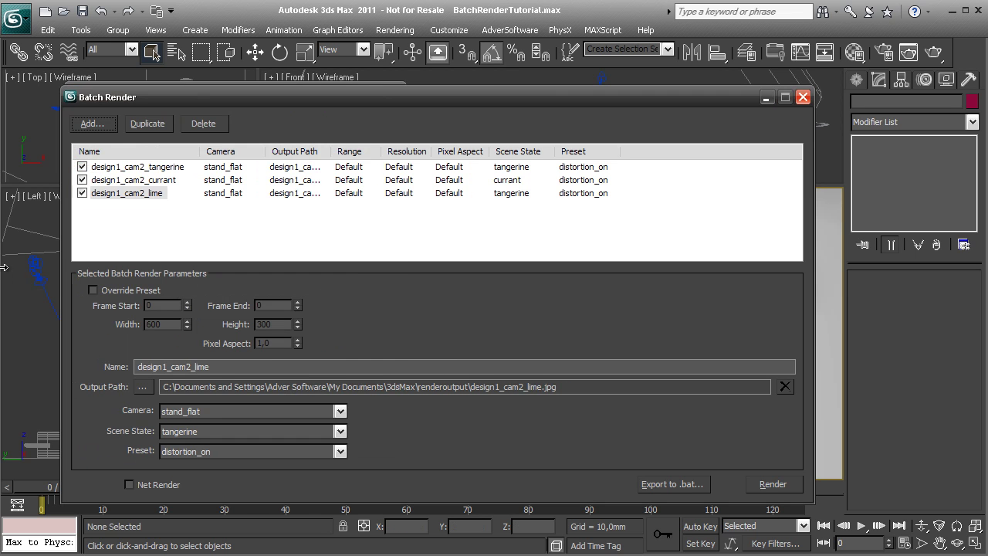
{"action": "left_click", "coordinate": [204, 431]}
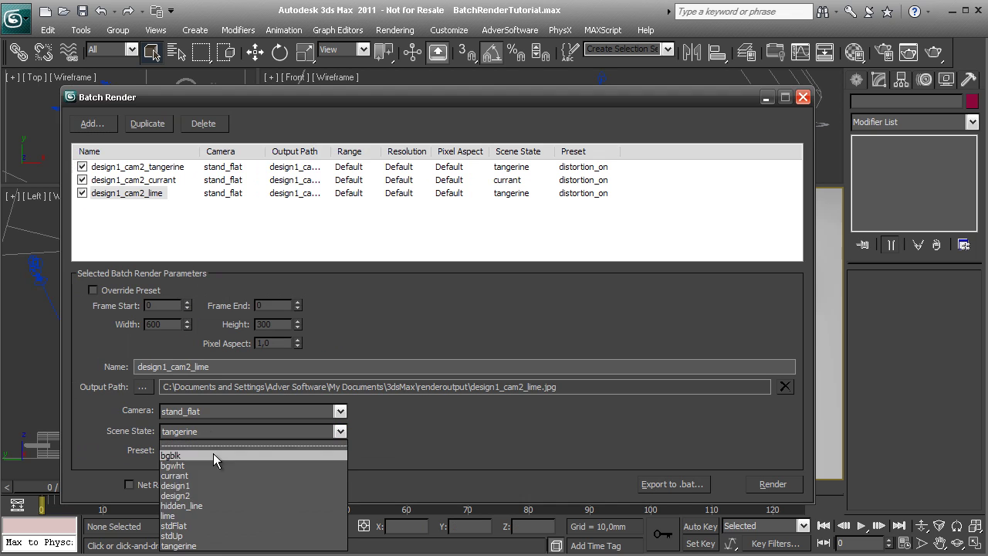
{"action": "left_click", "coordinate": [204, 515]}
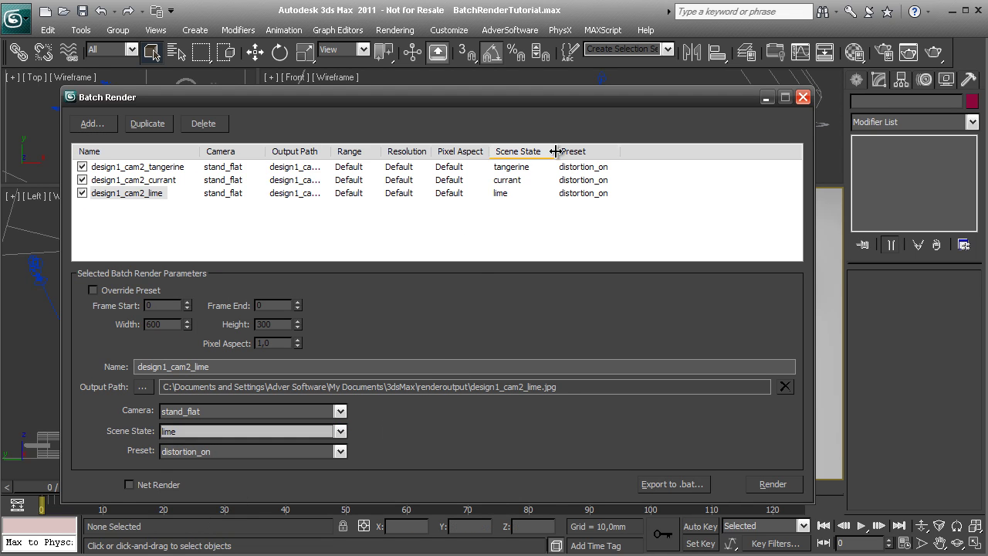
Widen the task list's Output Path column, and view the network job assignment options with Net Render enabled without submitting a job.
{"action": "left_click_drag", "start_coordinate": [328, 151], "coordinate": [392, 152]}
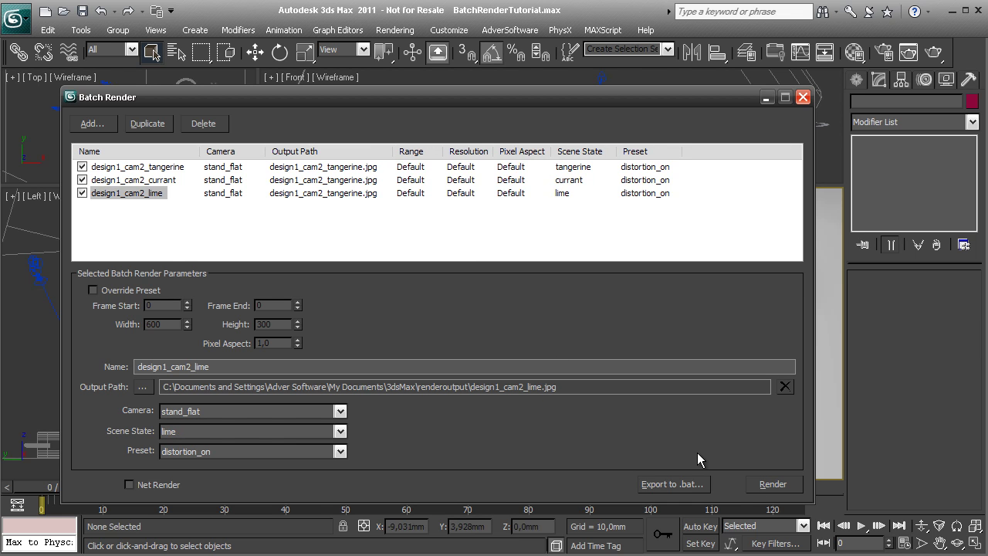
{"action": "left_click_drag", "start_coordinate": [537, 97], "coordinate": [541, 82]}
{"action": "left_click", "coordinate": [134, 471]}
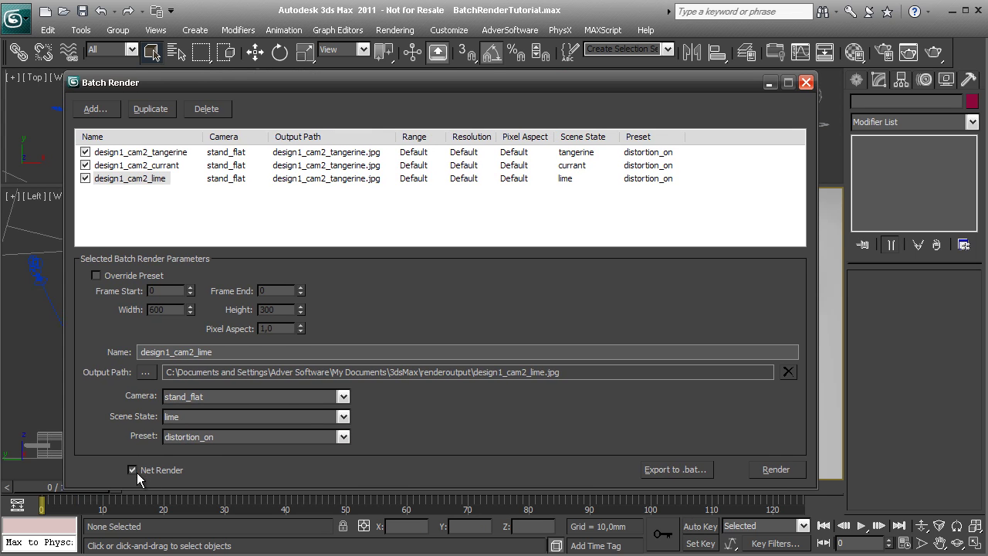
{"action": "left_click", "coordinate": [776, 471]}
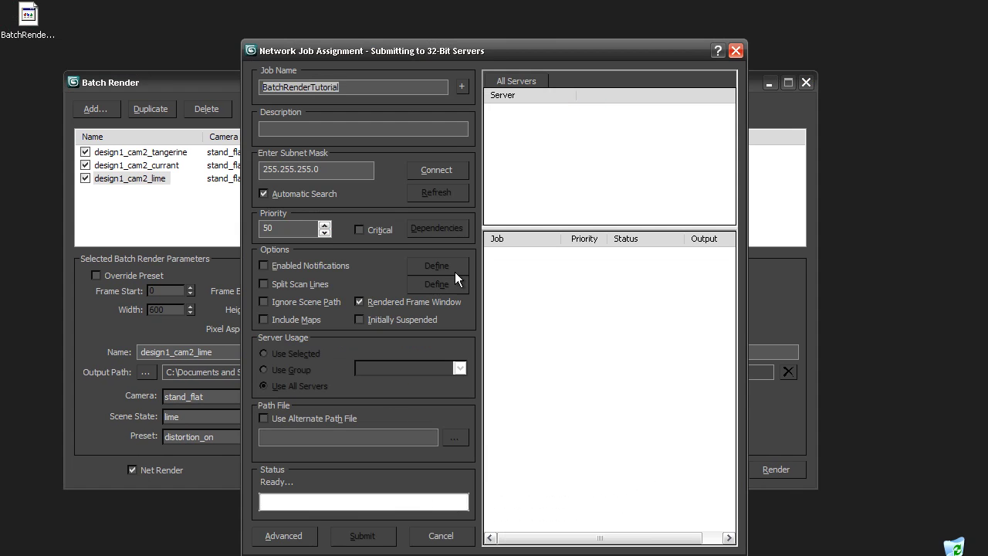
{"action": "left_click", "coordinate": [440, 536]}
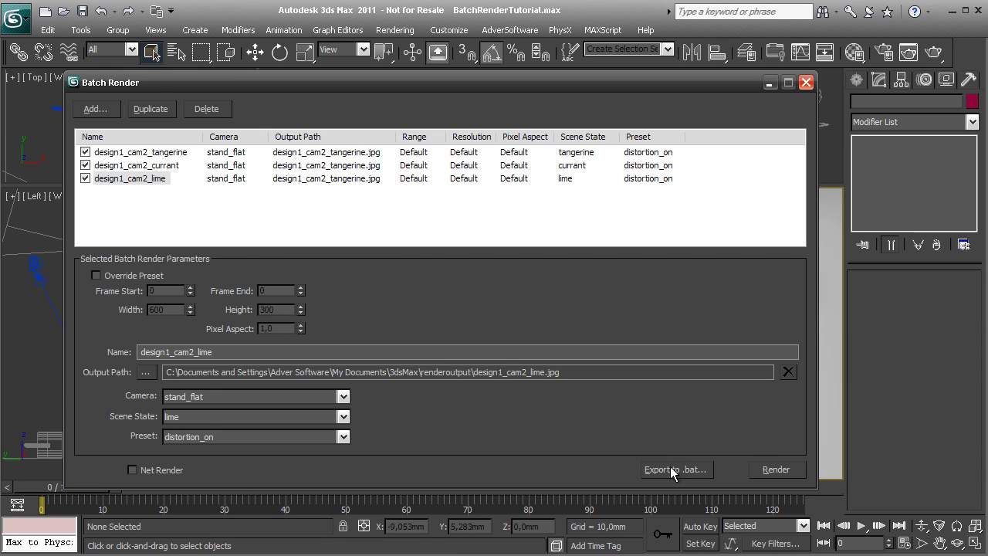
Export the render tasks to BatchRenderTutorial.bat on the desktop and open that file for editing in Notepad.
{"action": "left_click", "coordinate": [672, 470]}
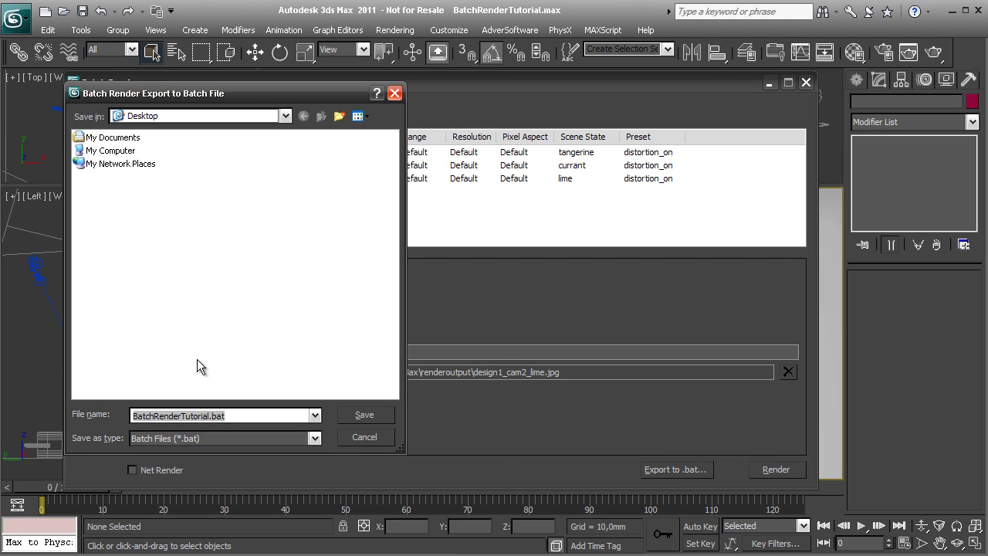
{"action": "left_click", "coordinate": [365, 415]}
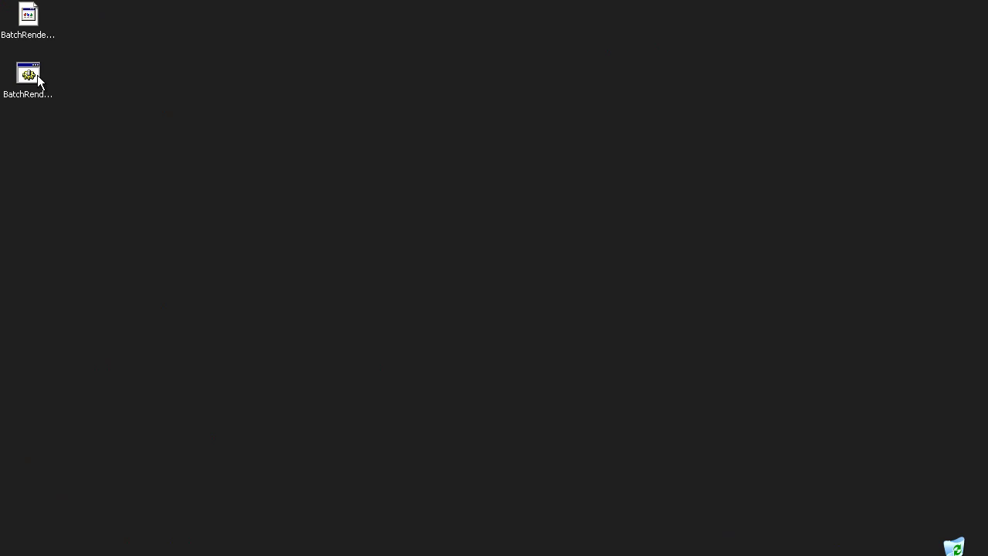
{"action": "right_click", "coordinate": [31, 73]}
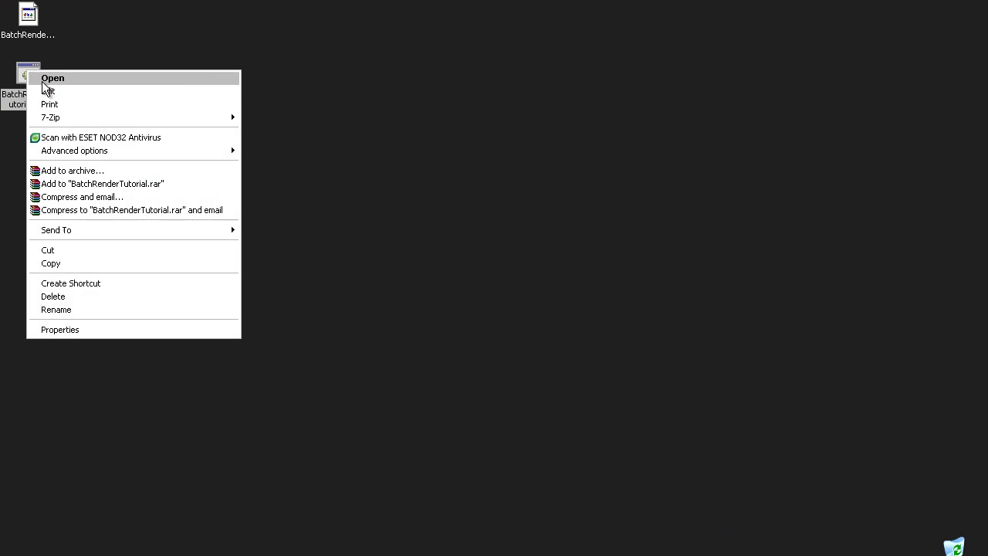
{"action": "left_click", "coordinate": [88, 90]}
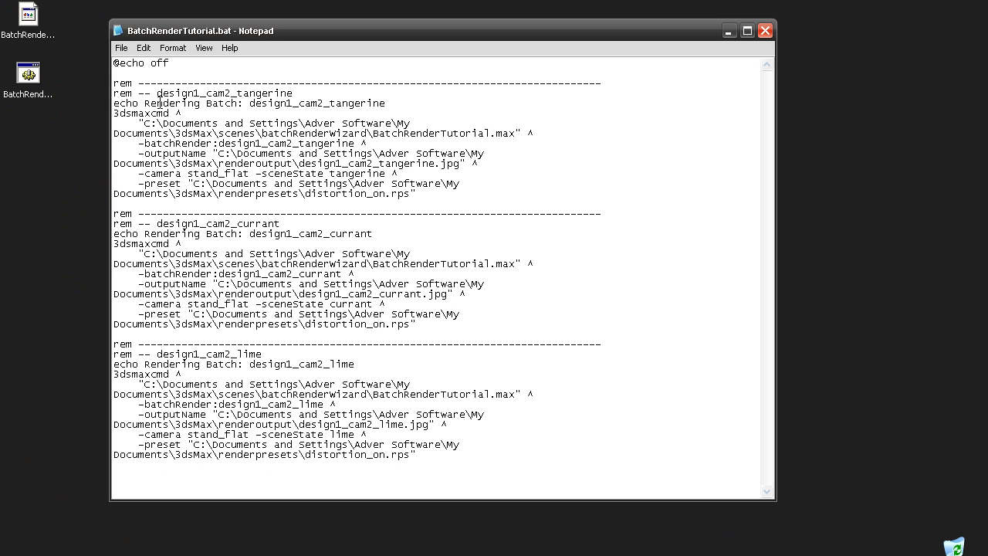
Examine the 3dsmaxcmd command and its arguments for the tangerine and currant render tasks in the batch file.
{"action": "left_click_drag", "start_coordinate": [171, 114], "coordinate": [113, 113]}
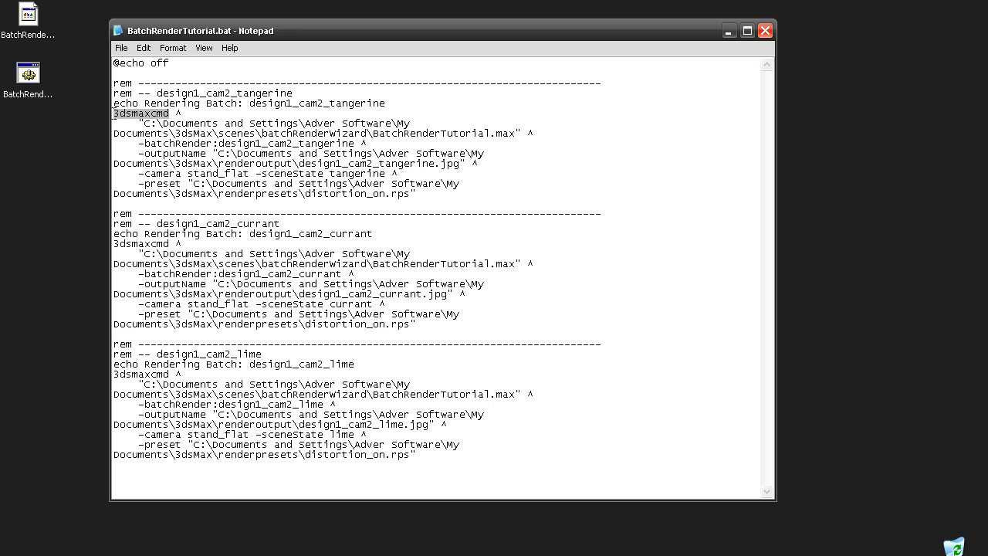
{"action": "left_click", "coordinate": [125, 121]}
{"action": "mouse_move", "coordinate": [417, 193]}
{"action": "left_mouse_down"}
{"action": "mouse_move", "coordinate": [220, 155]}
{"action": "mouse_move", "coordinate": [137, 118]}
{"action": "mouse_move", "coordinate": [417, 186]}
{"action": "mouse_move", "coordinate": [417, 194]}
{"action": "left_mouse_up"}
{"action": "left_click_drag", "start_coordinate": [148, 244], "coordinate": [486, 326]}
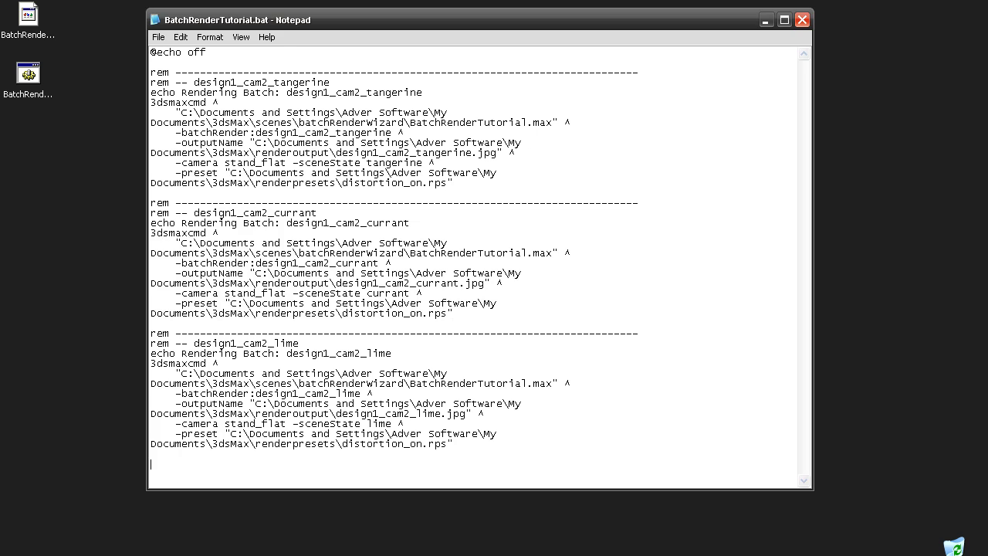
Check the user path variable for the 3ds Max folder in the Windows environment variables, and close them without editing.
{"action": "key", "text": "super"}
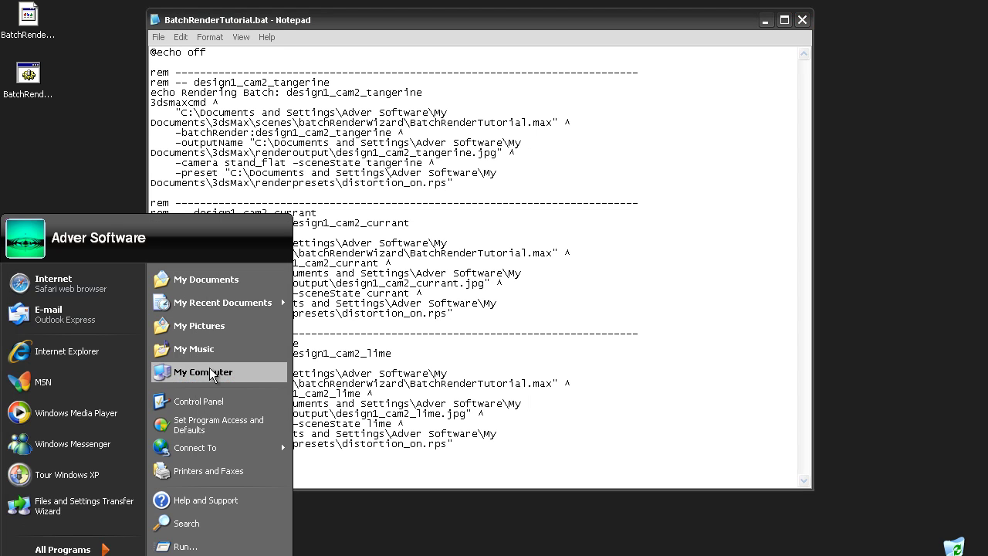
{"action": "right_click", "coordinate": [213, 375]}
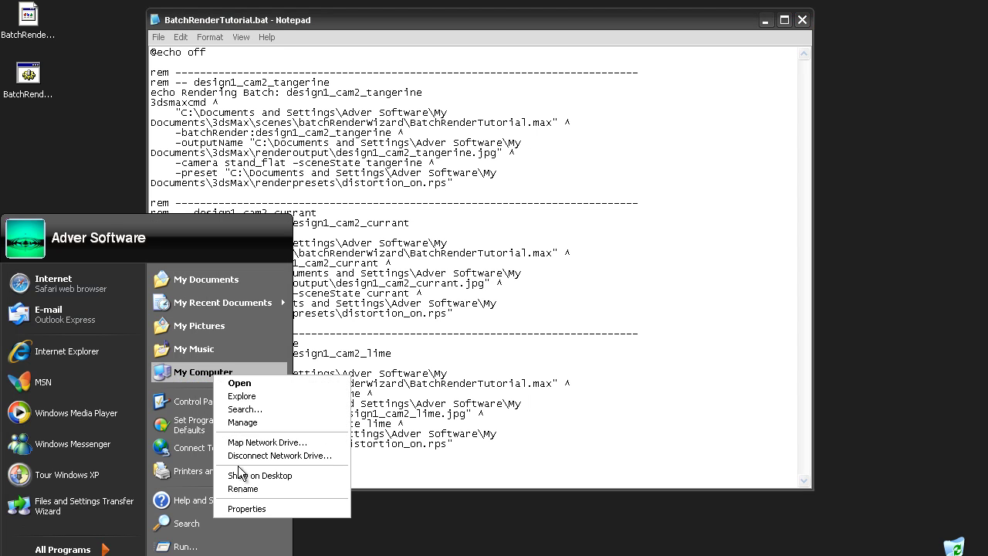
{"action": "left_click", "coordinate": [247, 509]}
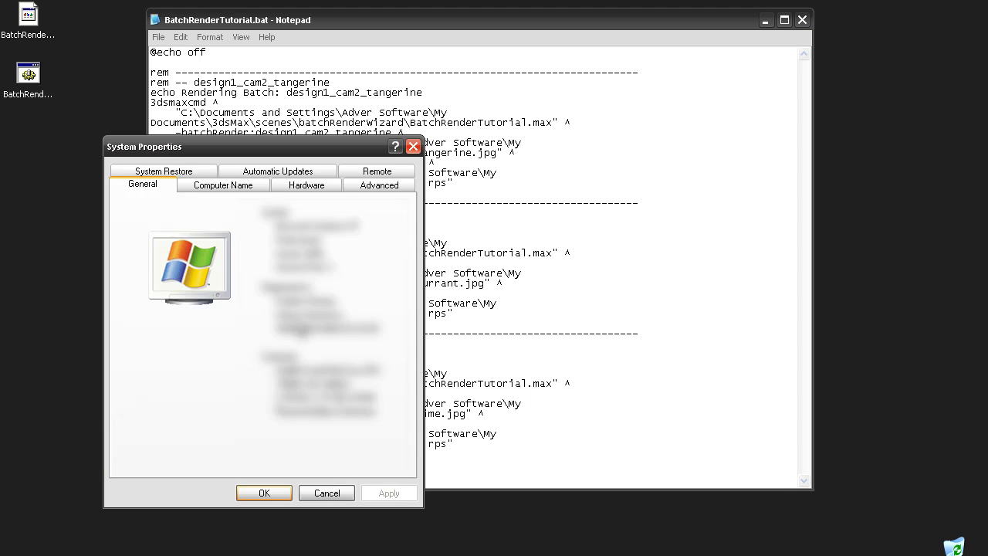
{"action": "left_click", "coordinate": [382, 187]}
{"action": "left_click", "coordinate": [242, 450]}
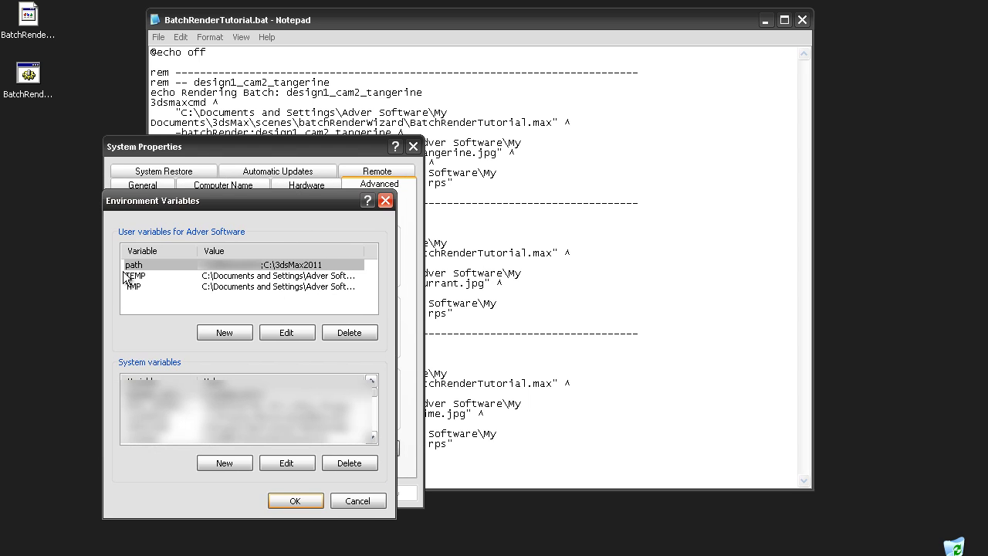
{"action": "left_click", "coordinate": [346, 503]}
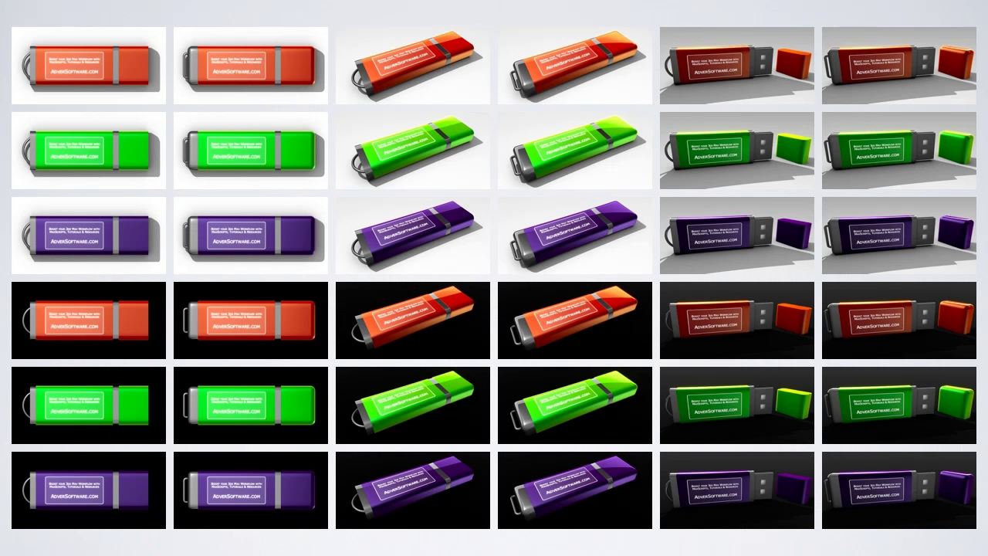